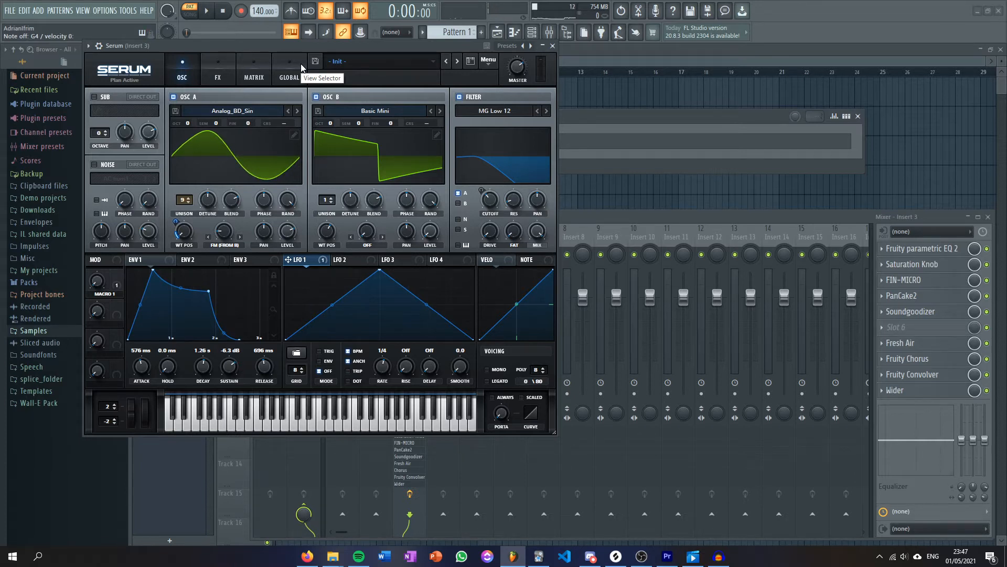
Close the existing Serum window and add a second Serum instrument to the channel rack.
drag(321, 47, 399, 155)
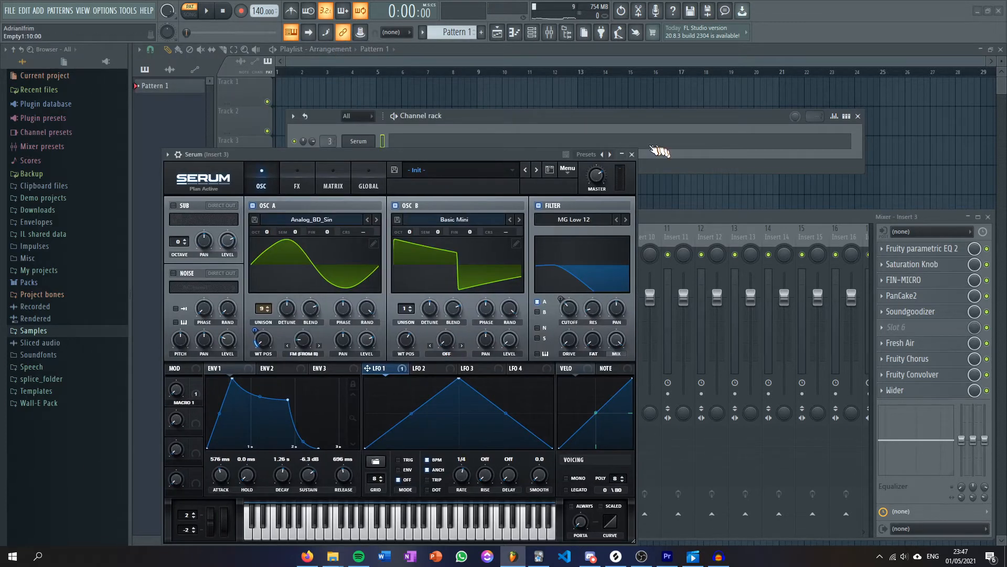
click(631, 154)
click(347, 166)
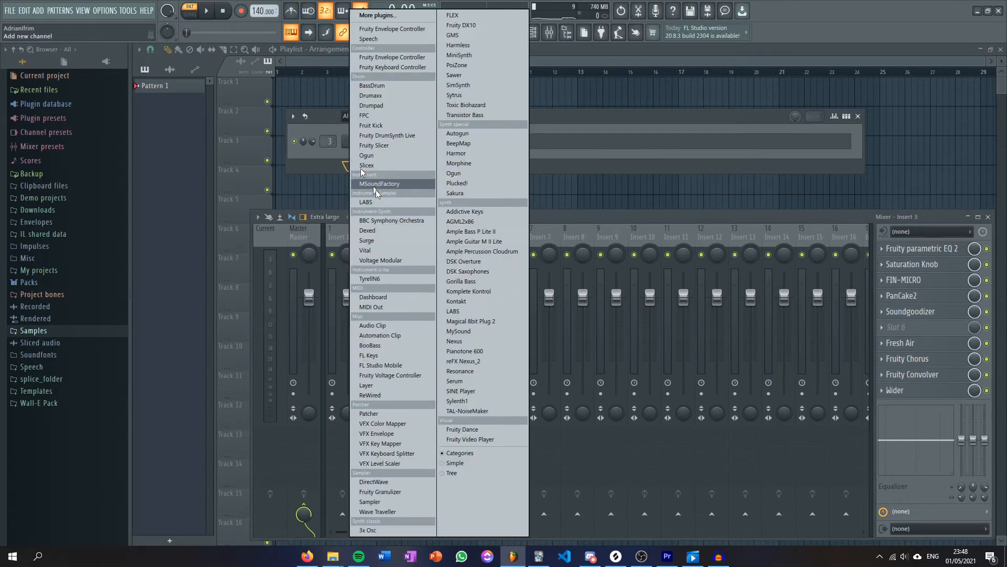
click(489, 381)
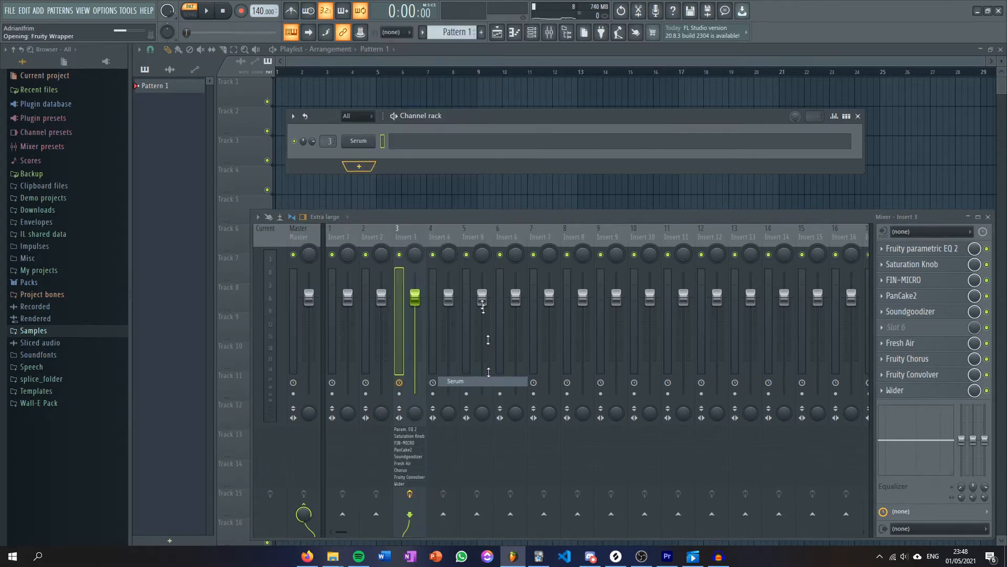
drag(361, 86, 438, 84)
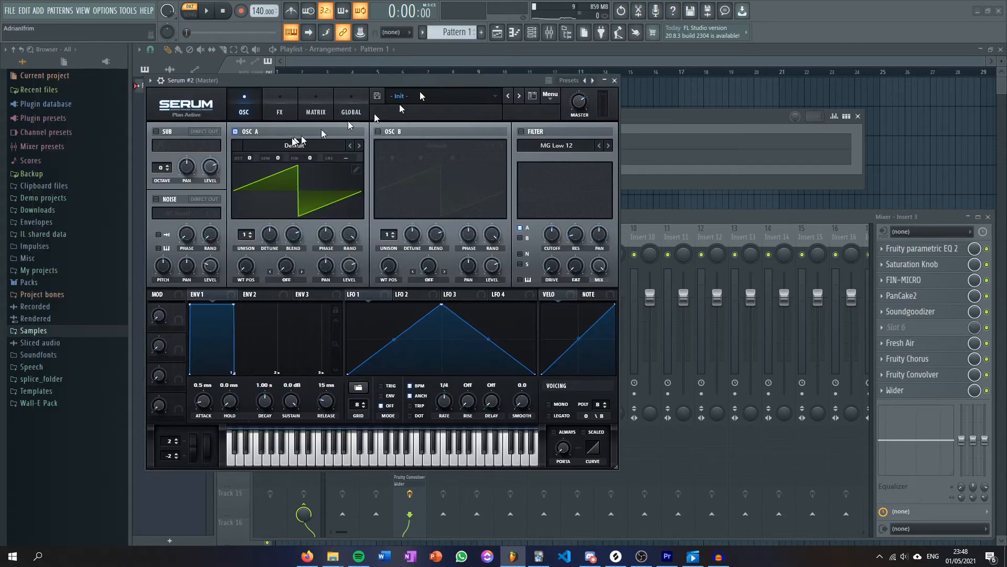
click(291, 144)
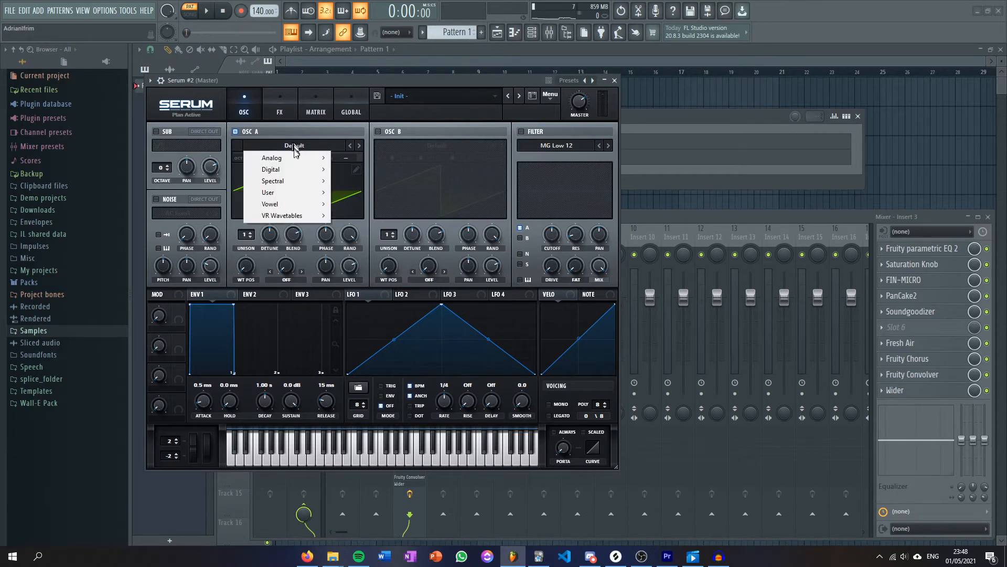
mouse_move(303, 157)
click(389, 197)
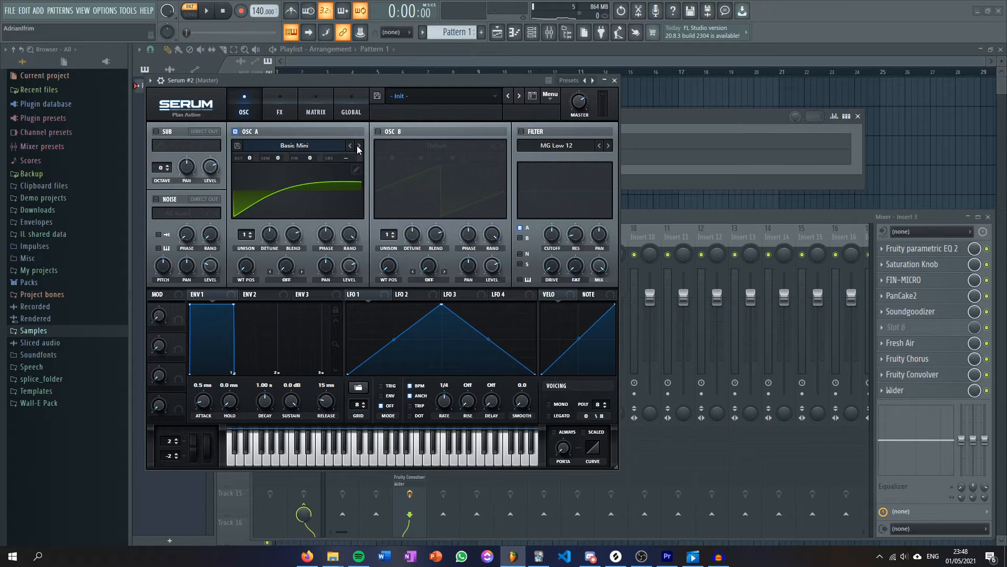
Load the Analog_BD_Sin wavetable into oscillator A and set its unison to 9 voices.
click(338, 146)
mouse_move(315, 158)
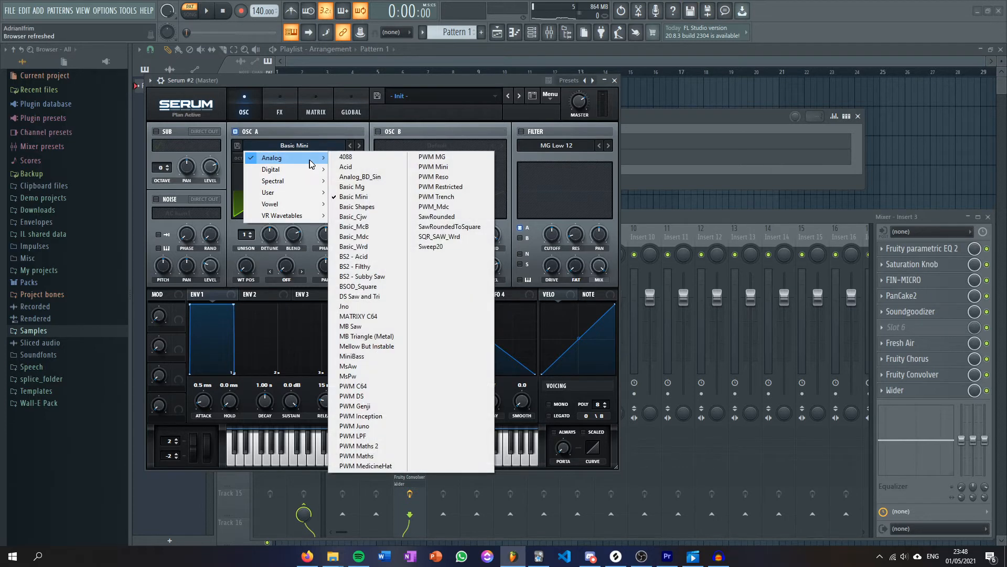
click(374, 178)
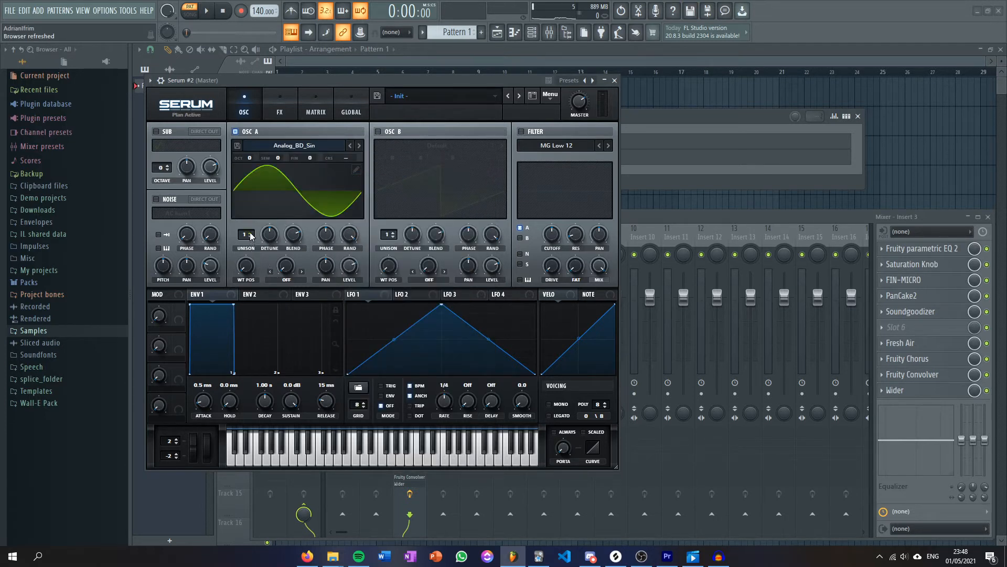
scroll(251, 236, up, 7)
scroll(251, 236, up, 1)
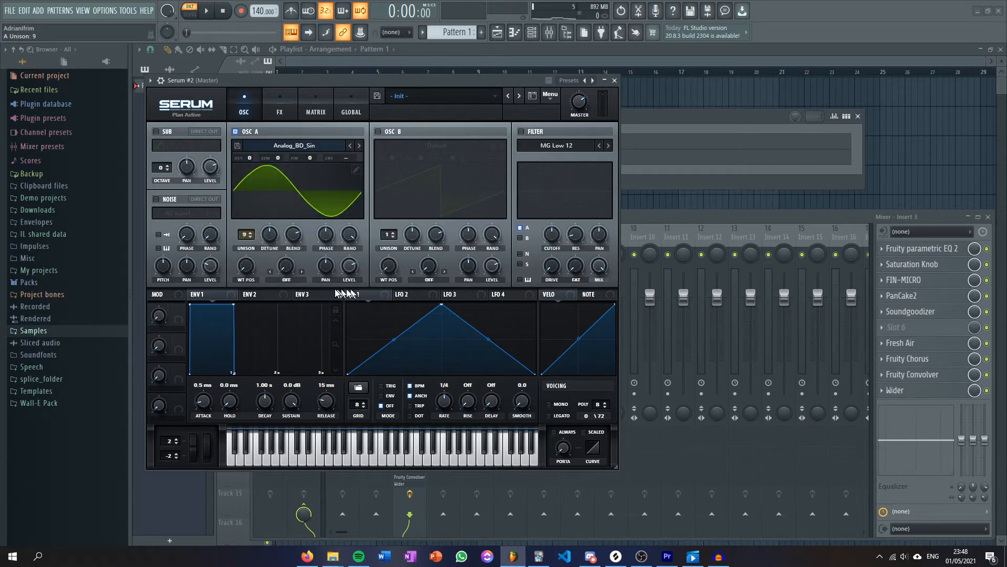
Assign LFO 1 to oscillator A's wavetable position with a small amount of about 22, and play notes to audition it.
drag(350, 294, 241, 265)
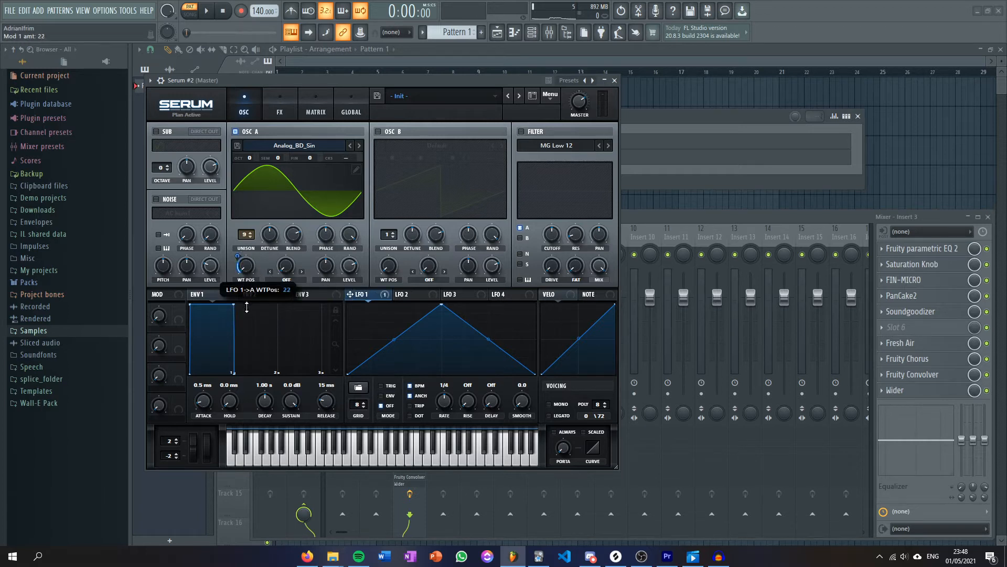
drag(246, 307, 246, 309)
drag(247, 269, 248, 267)
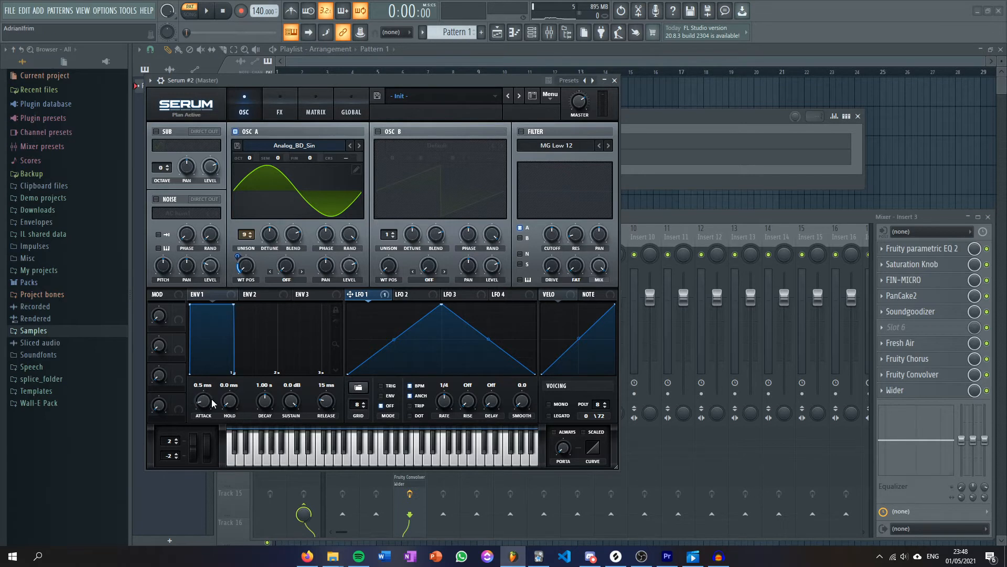
key(e)
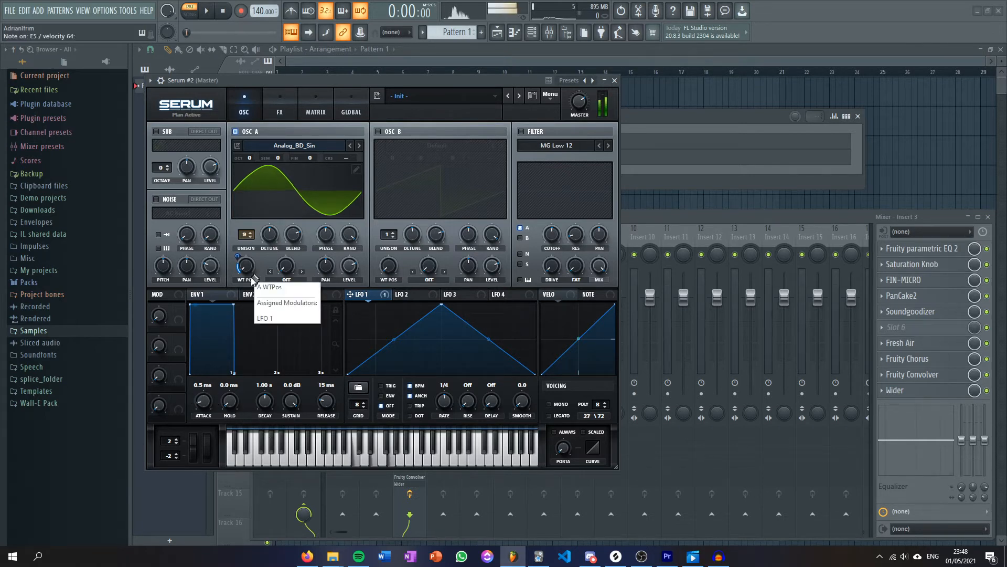
Shape envelope 1 with about 548 ms attack, 1.29 s decay, -6.0 dB sustain and 876 ms release.
drag(211, 405, 217, 369)
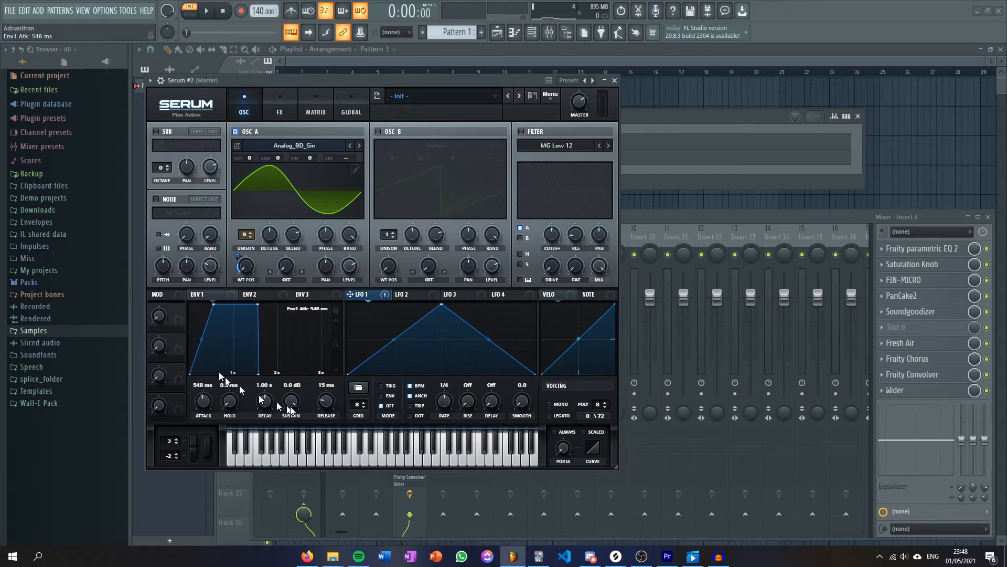
drag(268, 404, 286, 438)
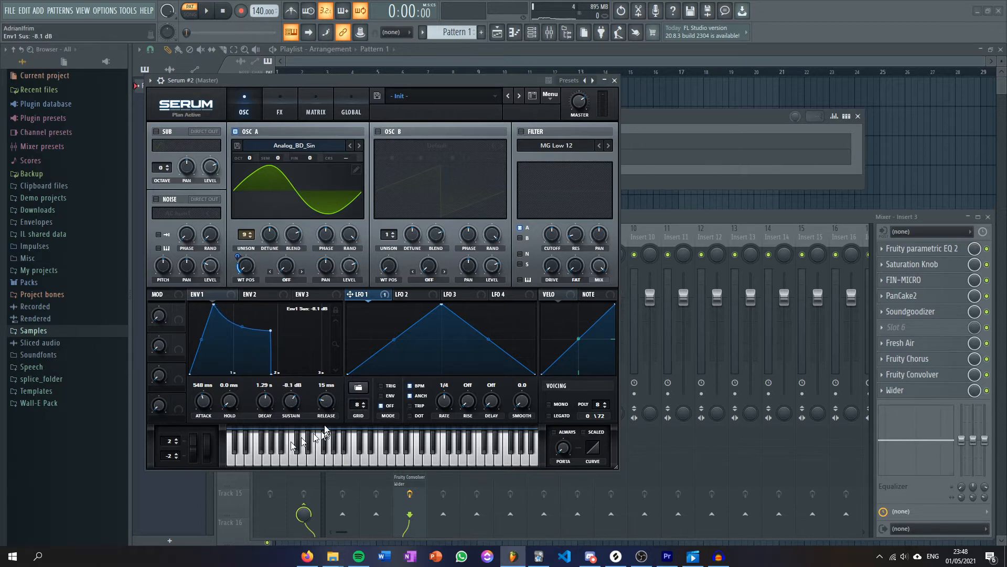
drag(326, 405, 334, 386)
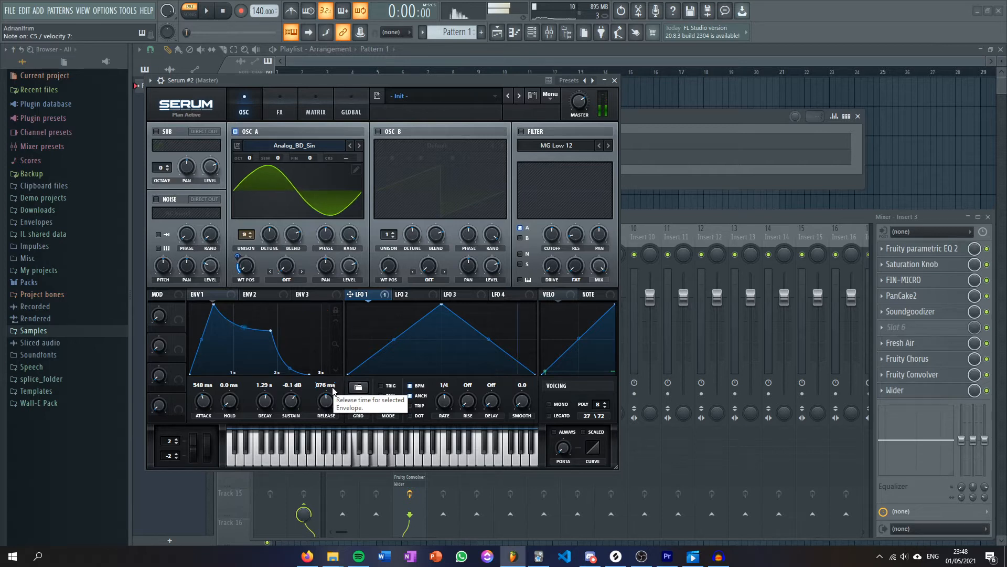
mouse_move(292, 402)
mouse_down()
mouse_move(292, 416)
mouse_move(287, 408)
mouse_up()
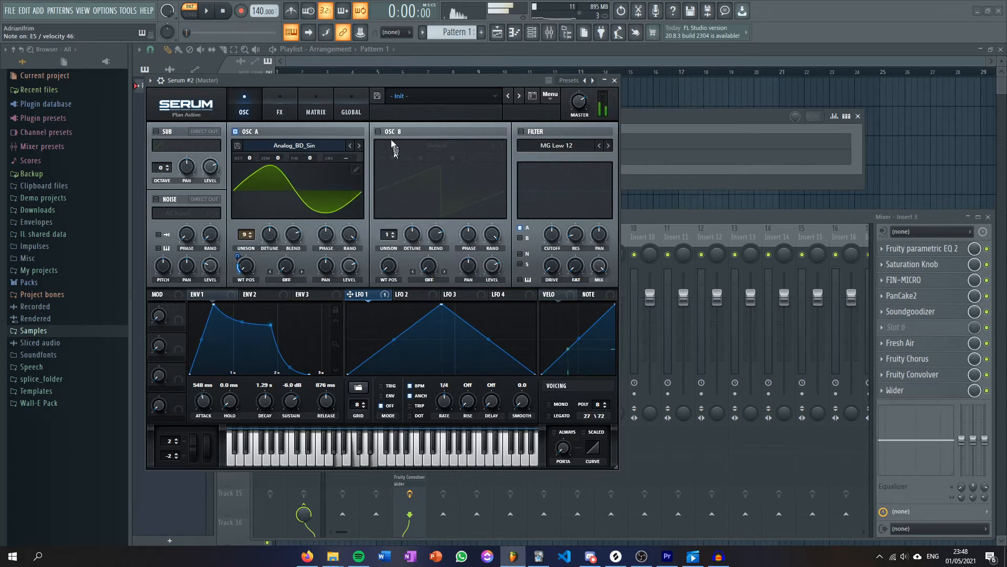
Enable oscillator B with the Basic Mini wavetable and raise its wavetable position to a square-like waveform.
click(378, 132)
click(437, 145)
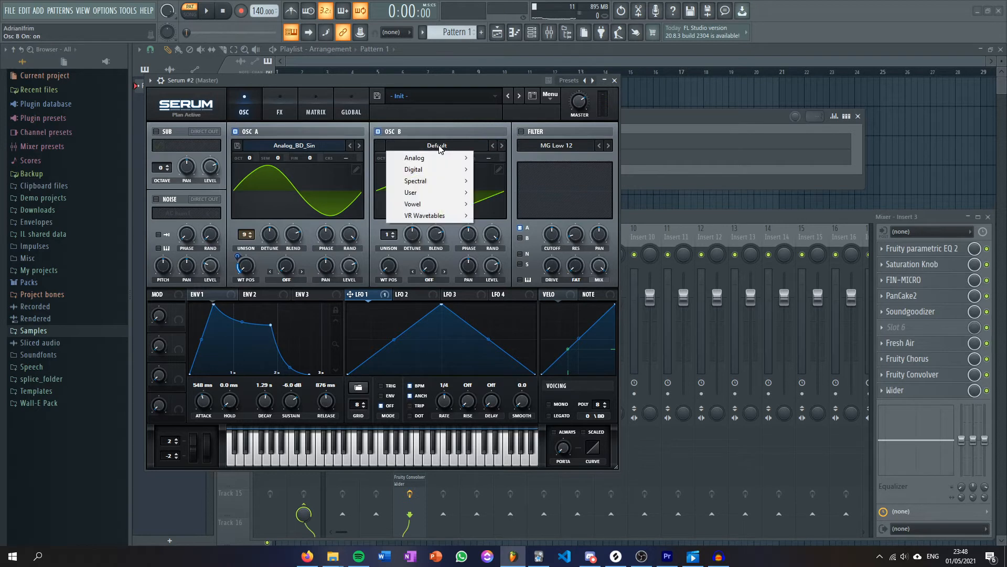
mouse_move(428, 157)
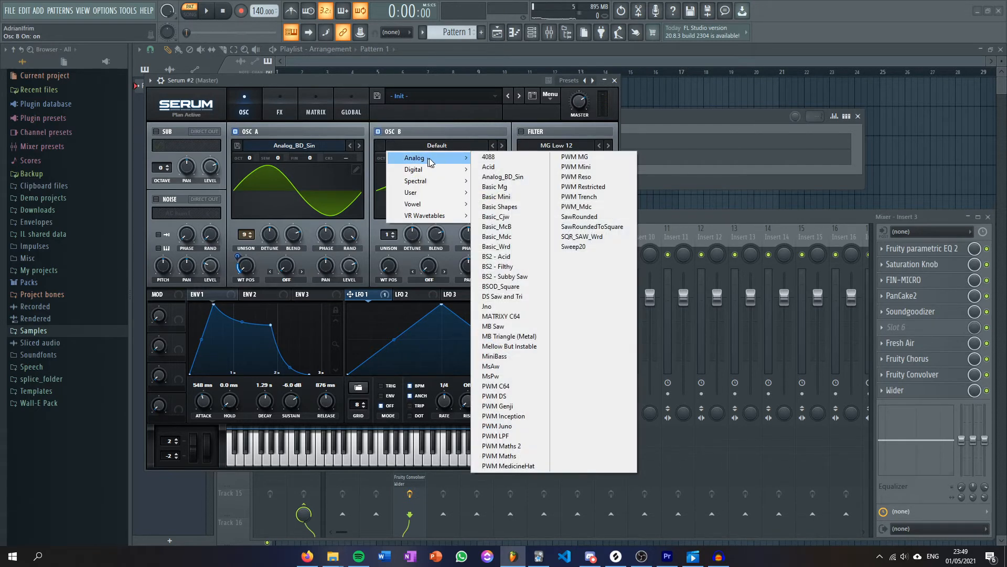
click(491, 198)
drag(390, 264, 396, 206)
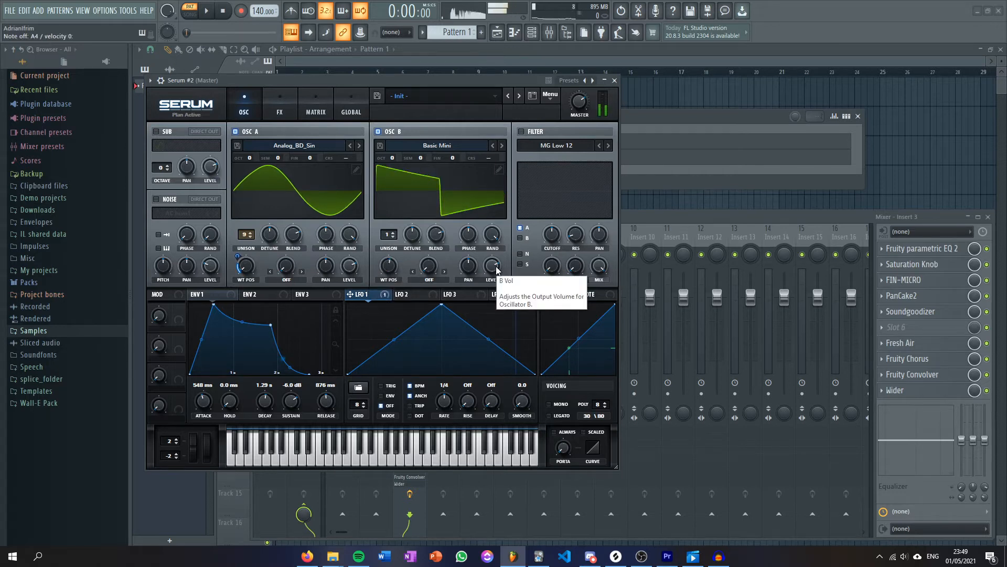
Lower oscillator B's level to silence and apply a moderate amount of FM (from B) to oscillator A.
drag(499, 271, 478, 373)
click(287, 280)
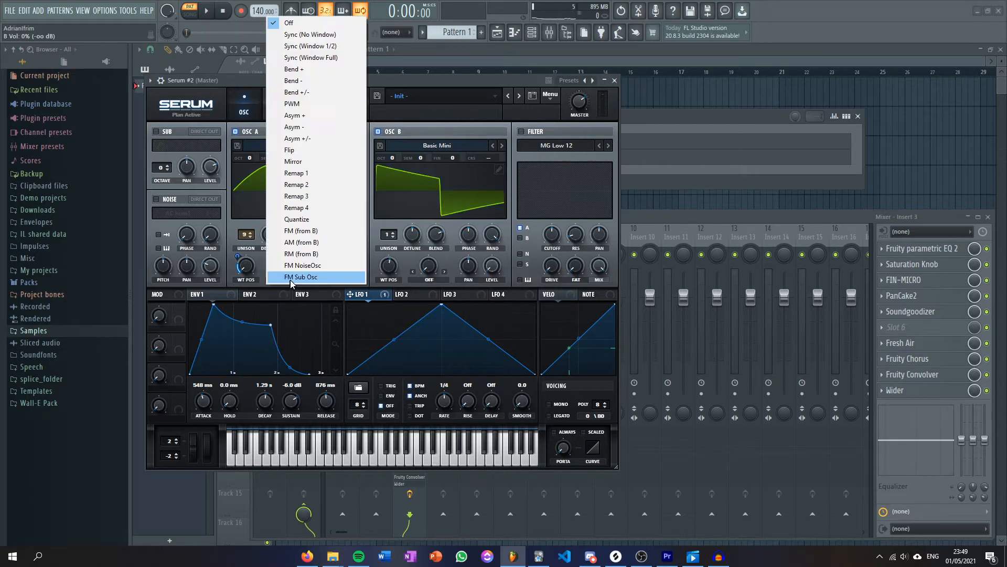
click(319, 232)
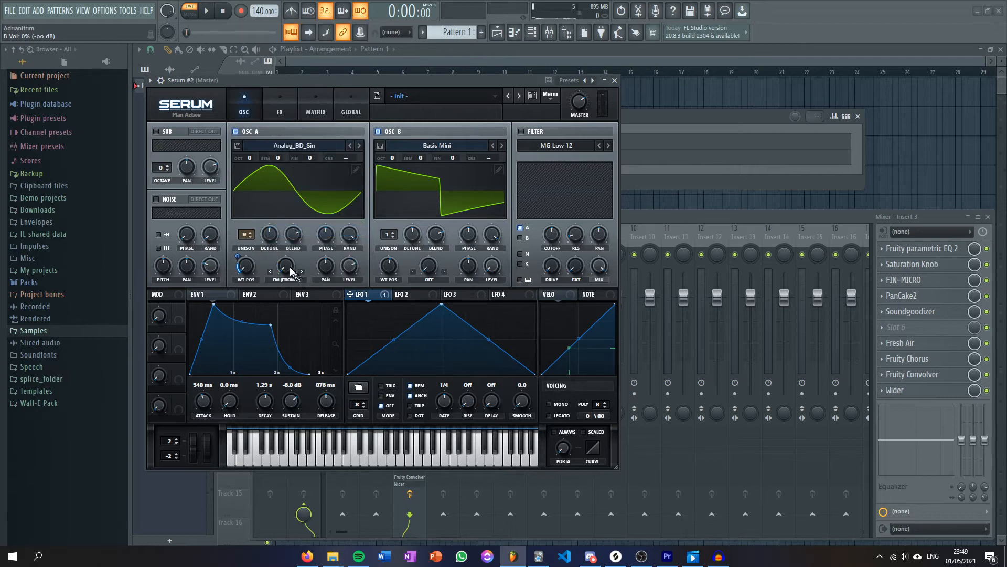
drag(289, 267, 294, 250)
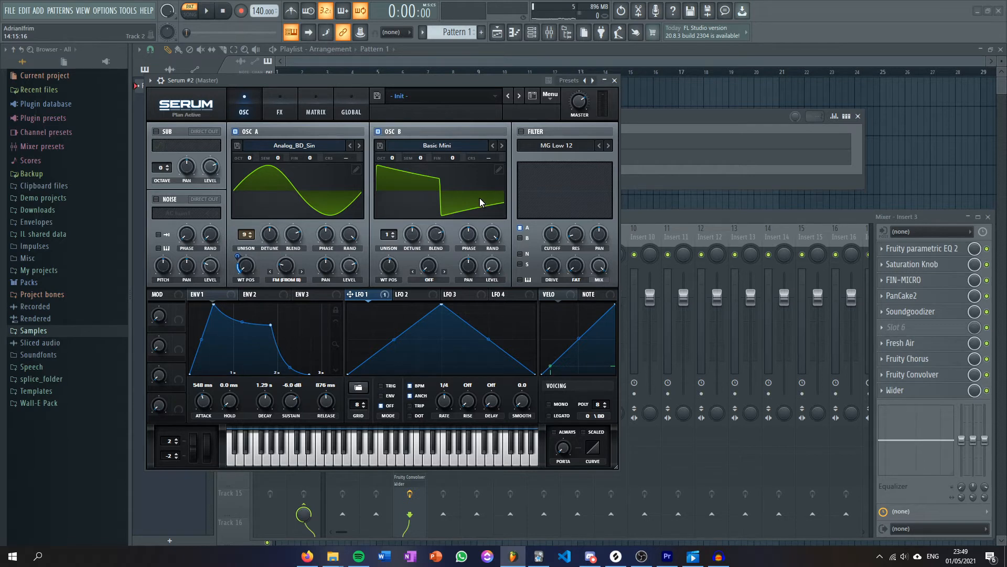
Enable the MG Low 12 filter, adjust its cutoff, and assign Macro 1 to modulate the cutoff.
click(522, 132)
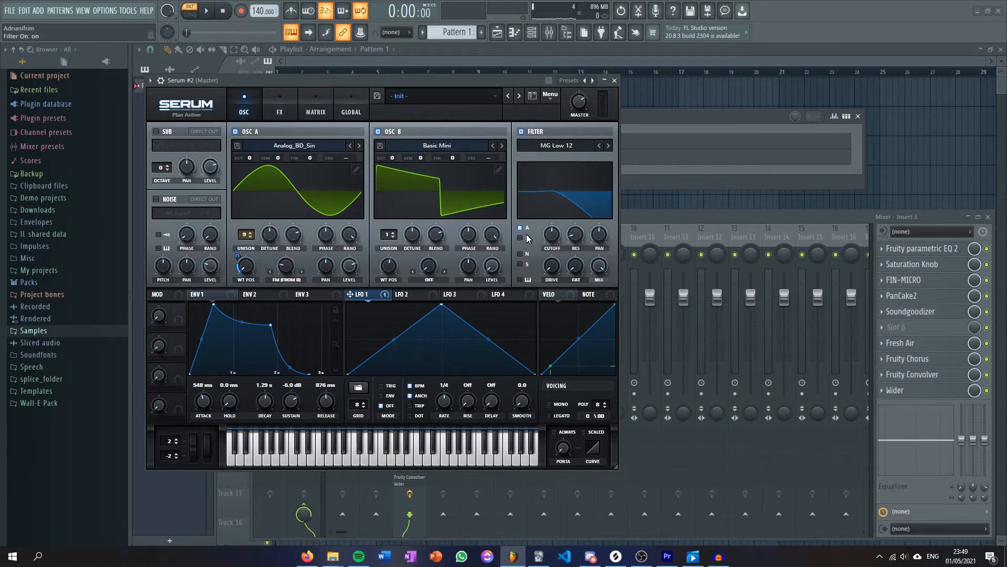
mouse_move(551, 237)
mouse_down()
mouse_move(560, 263)
mouse_move(563, 217)
mouse_move(562, 230)
mouse_up()
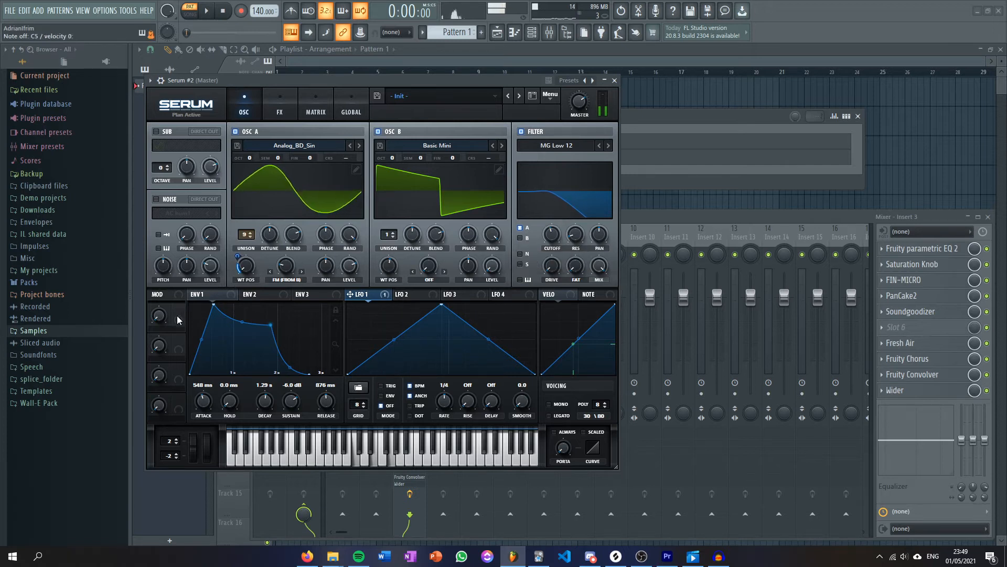
drag(179, 309, 160, 323)
drag(555, 234, 554, 235)
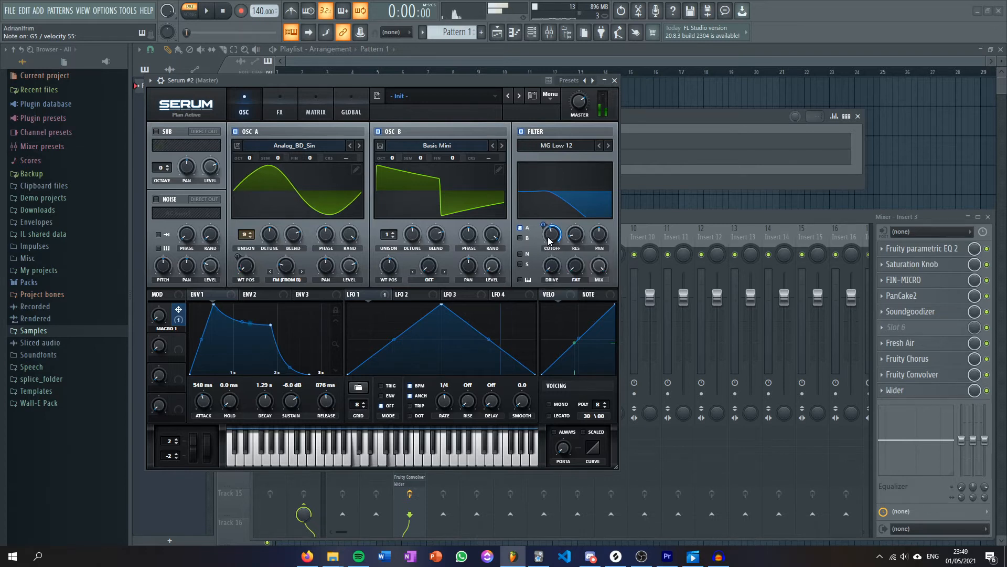
drag(159, 316, 175, 336)
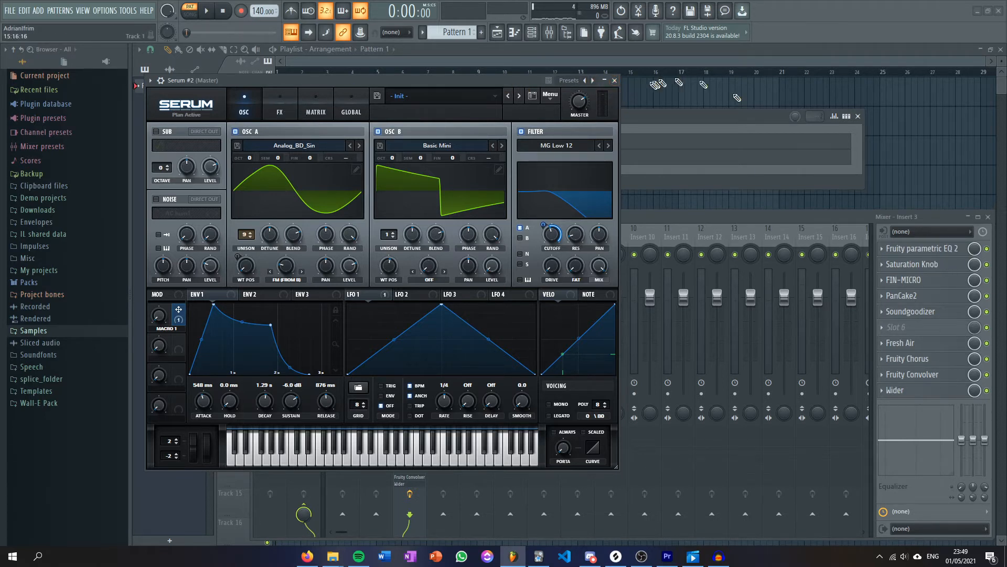
Close the synth window and route the Serum #2 channel to mixer track 1.
click(614, 81)
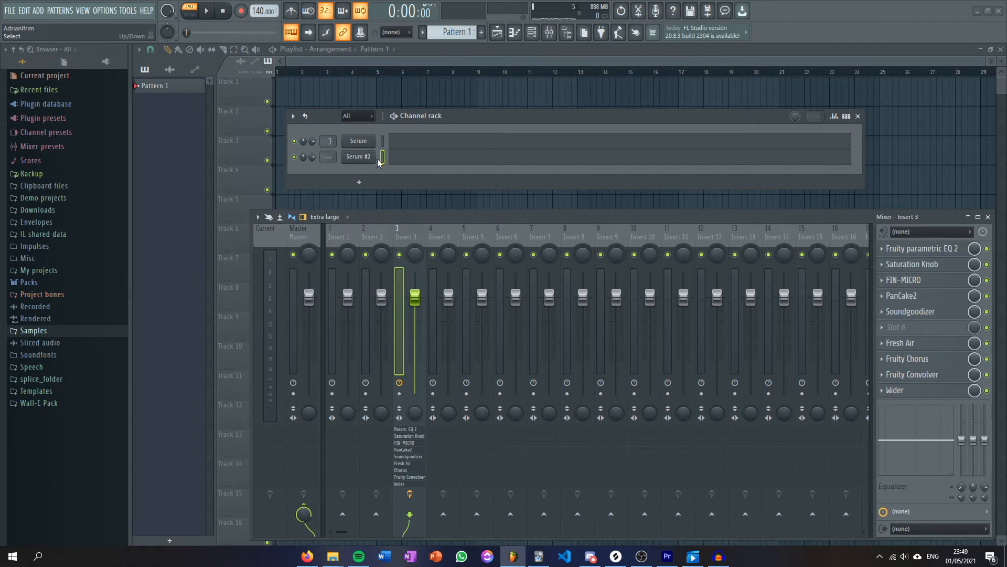
key(ctrl+l)
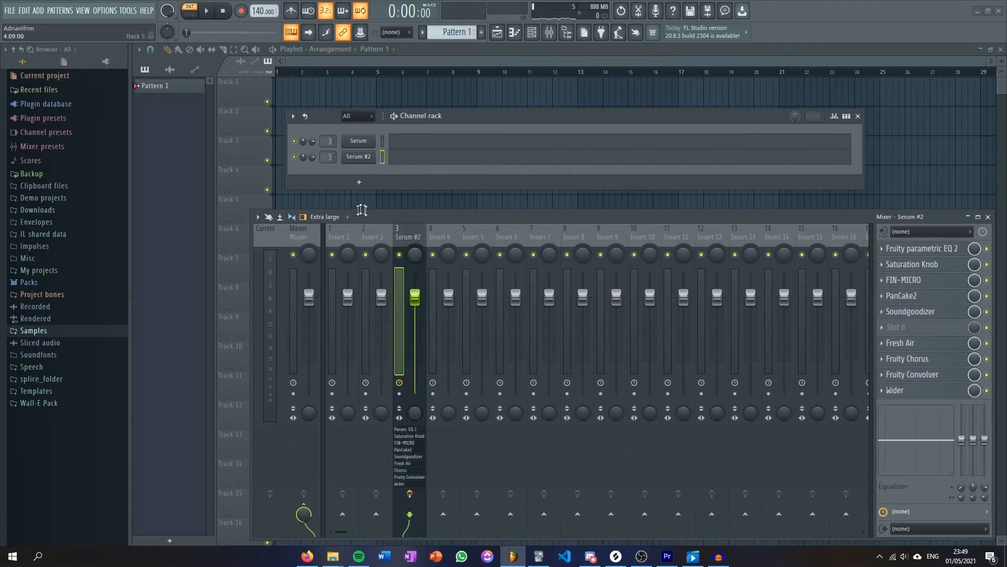
drag(329, 157, 329, 166)
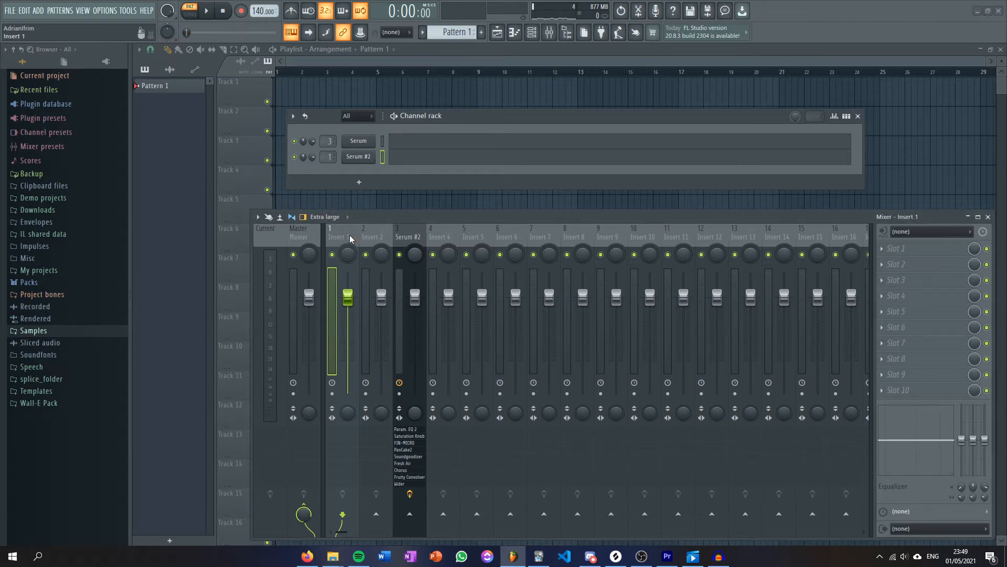
Add Fruity Parametric EQ 2 to the first slot of Insert 1 and make a narrow bass cut with band 2.
click(919, 249)
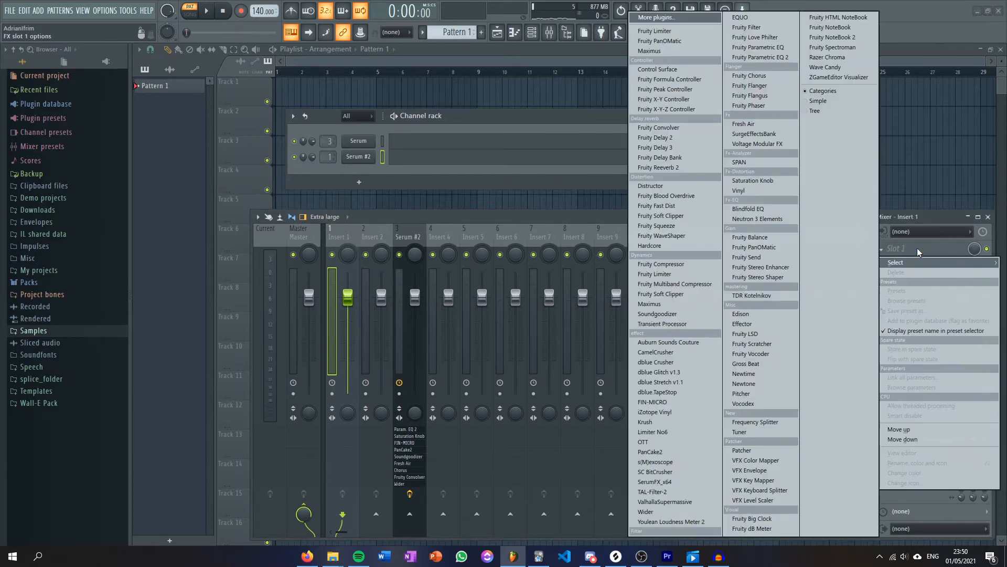
click(751, 57)
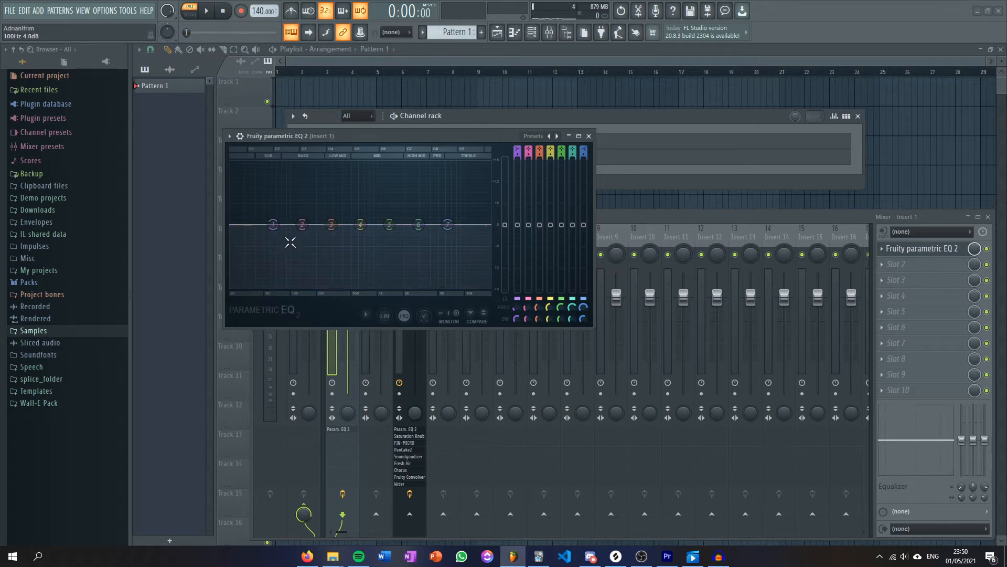
drag(302, 224, 306, 262)
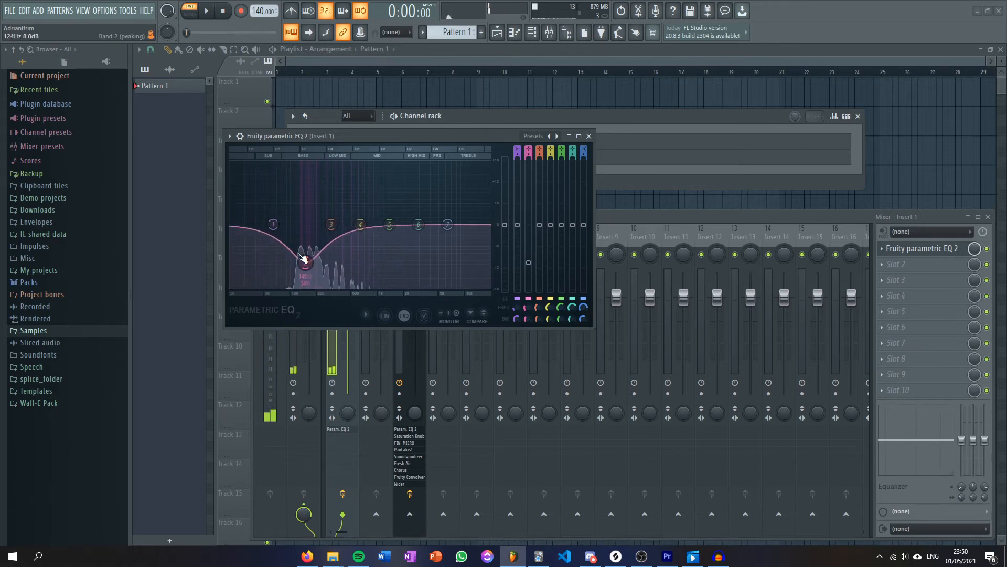
scroll(303, 257, down, 8)
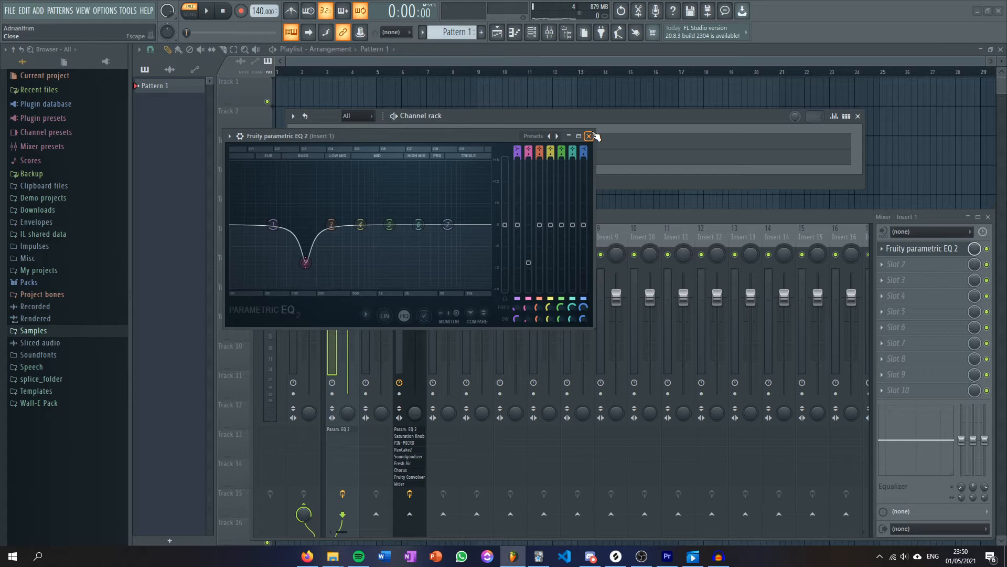
Boost the low mids with a wide peak on EQ band 3.
mouse_move(331, 224)
mouse_down()
mouse_move(353, 227)
mouse_move(330, 211)
mouse_up()
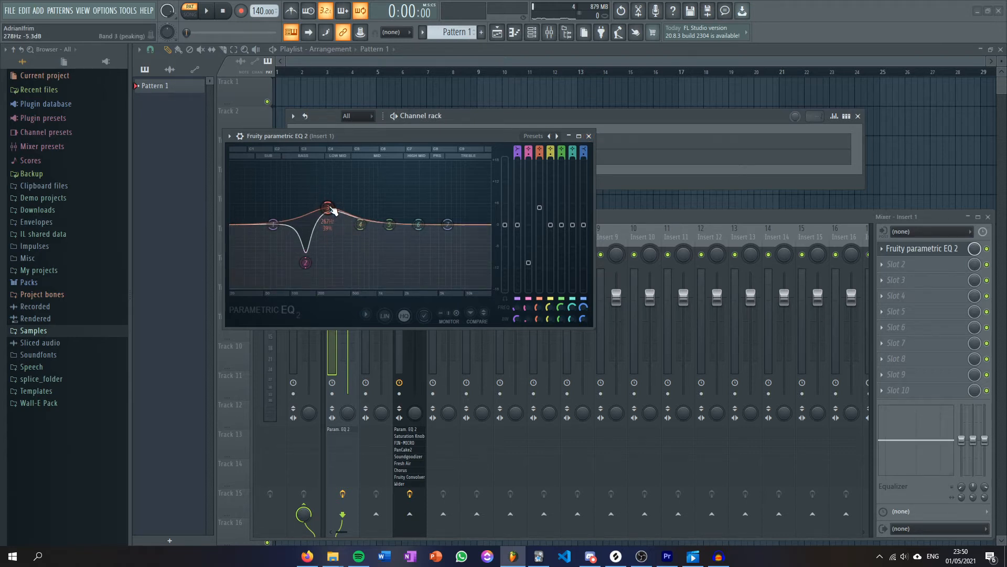
drag(333, 212, 347, 208)
drag(346, 206, 341, 203)
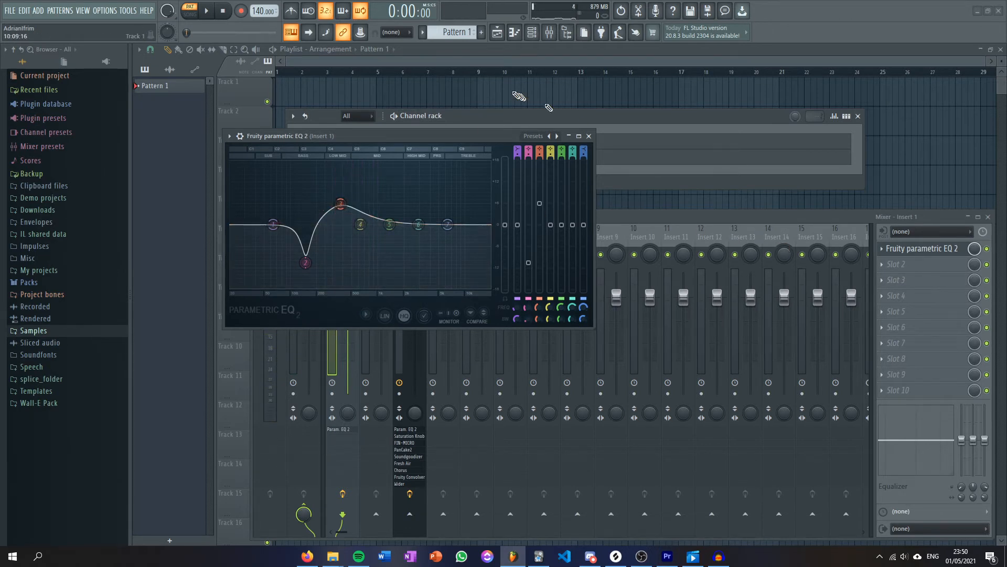
Close the equalizer window and load the VST3 version of Saturation Knob into slot 2 of Insert 1.
click(589, 136)
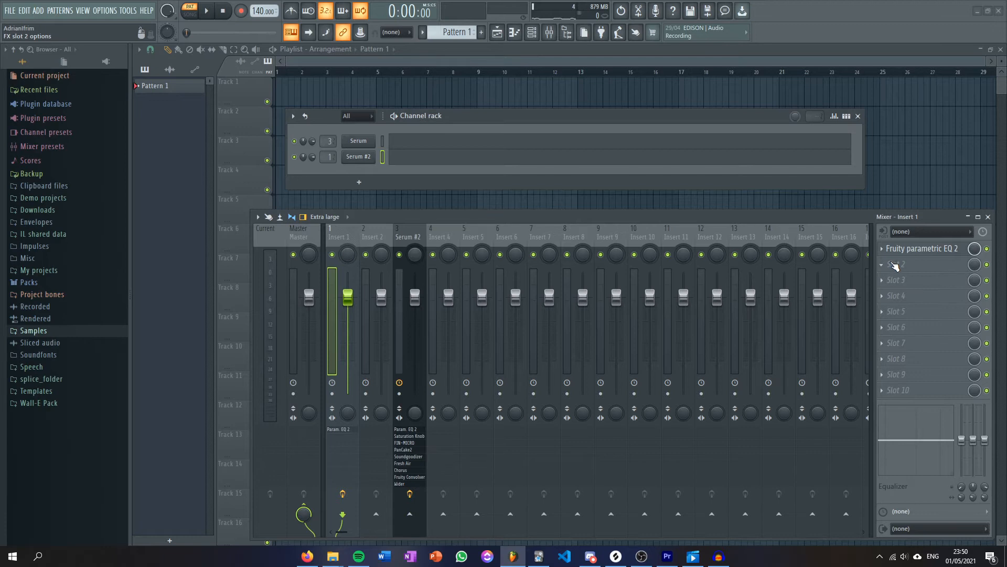
click(895, 266)
click(661, 18)
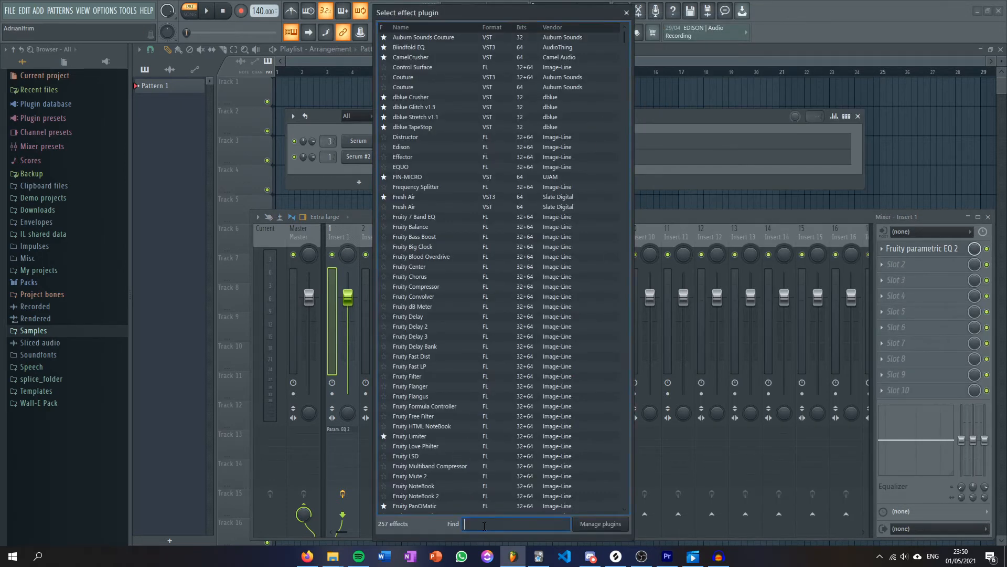
text(sof)
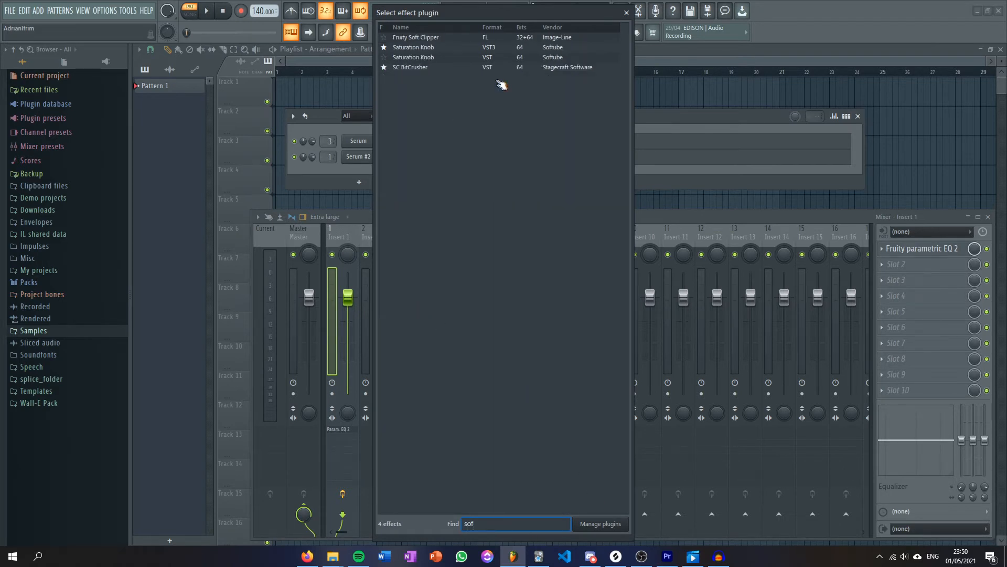
click(430, 48)
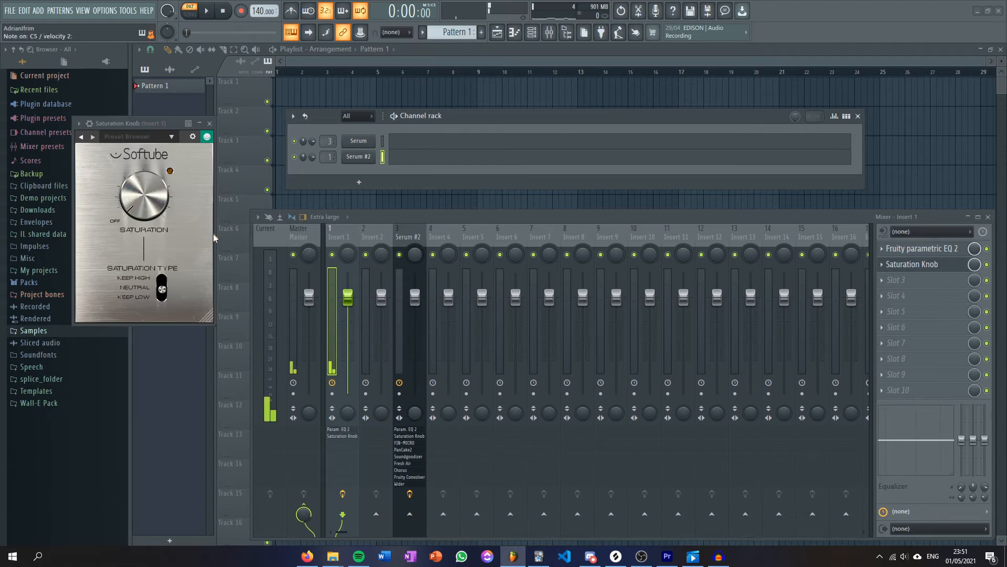
Set the Saturation Knob type to Keep Low with a small amount of saturation, and close the plugin window.
drag(152, 208, 150, 186)
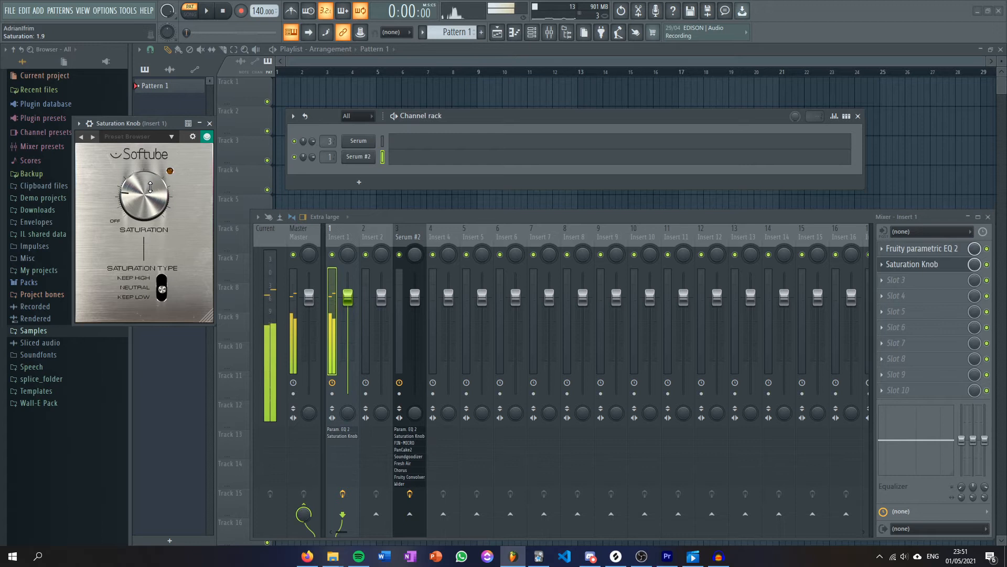
click(162, 295)
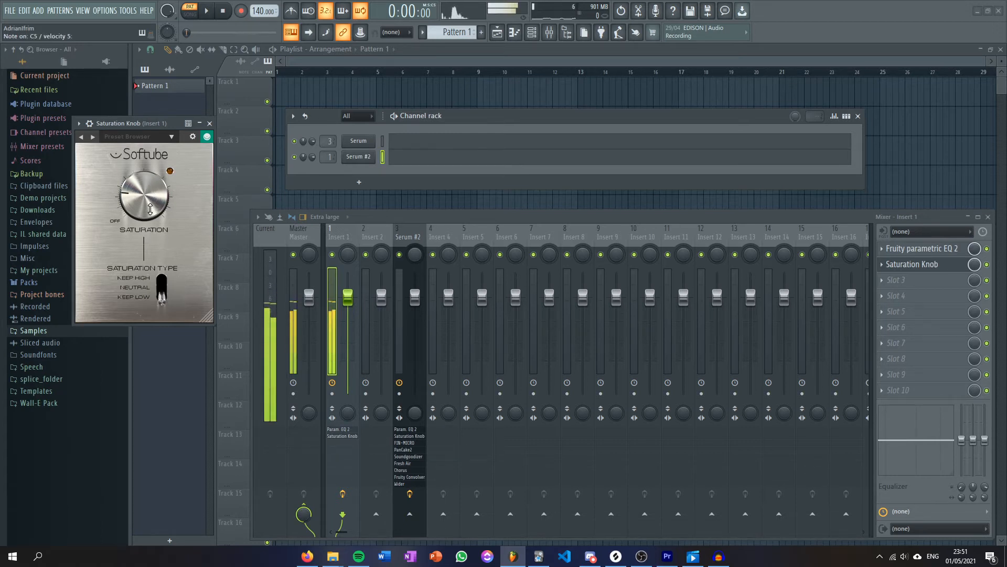
drag(152, 204, 151, 219)
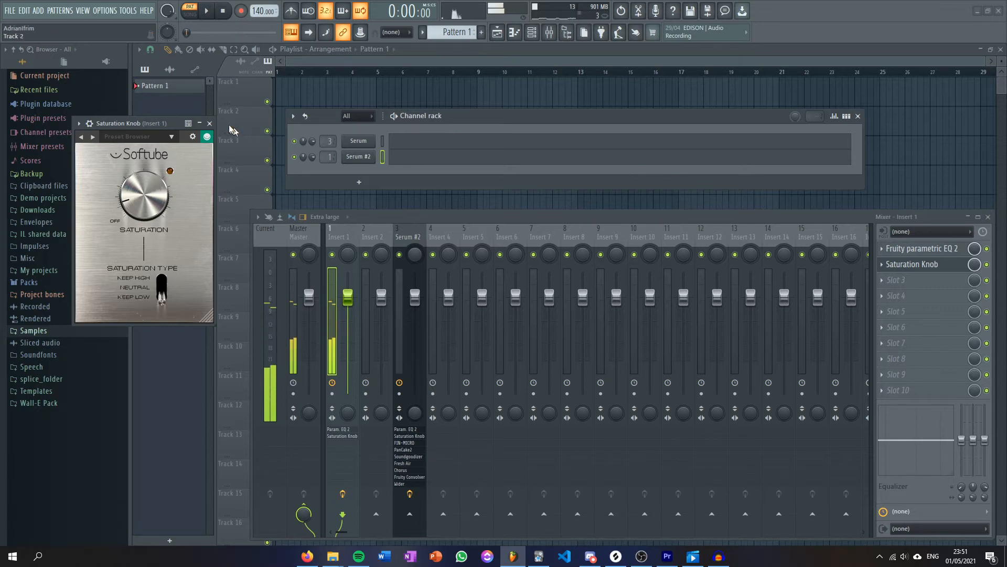
click(210, 124)
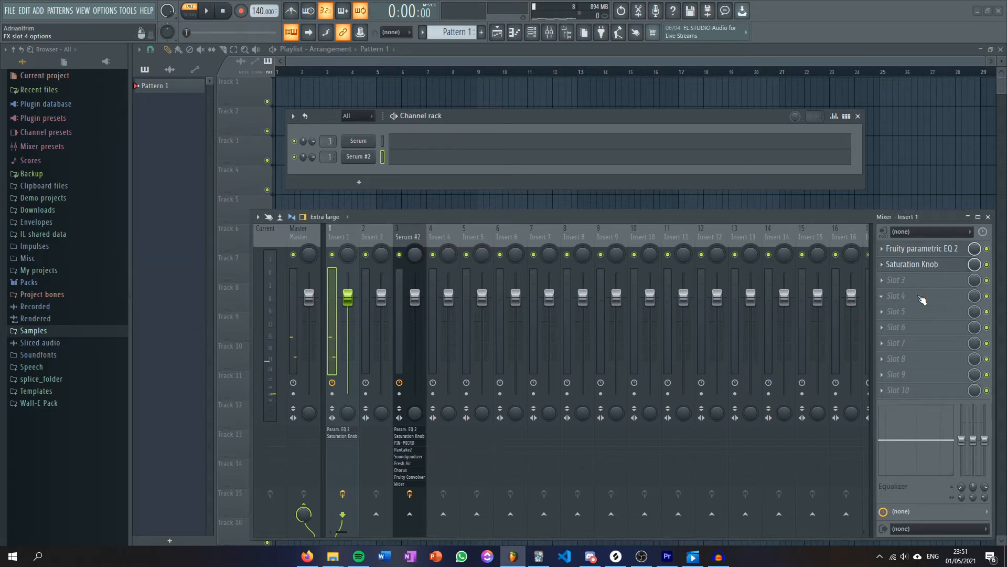
Add FIN-MICRO to slot 3 of Insert 1, reduce its Amount to slightly below the midpoint, and close it.
click(904, 281)
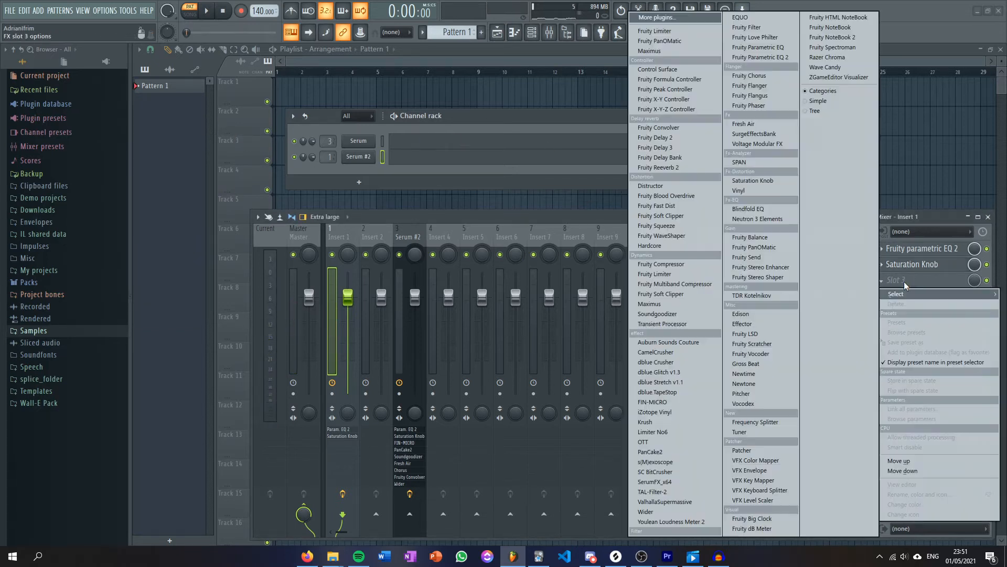
click(677, 403)
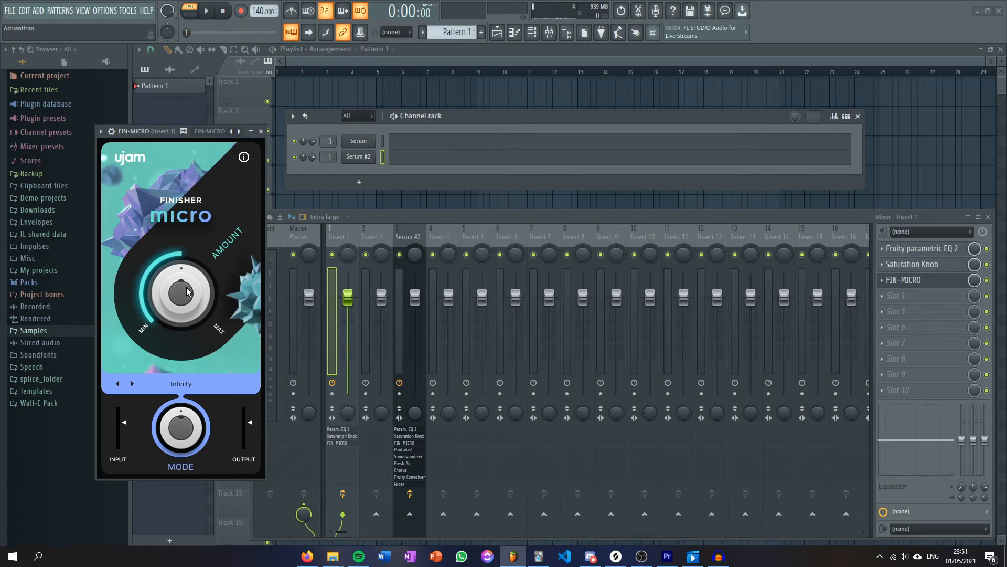
drag(187, 292, 182, 296)
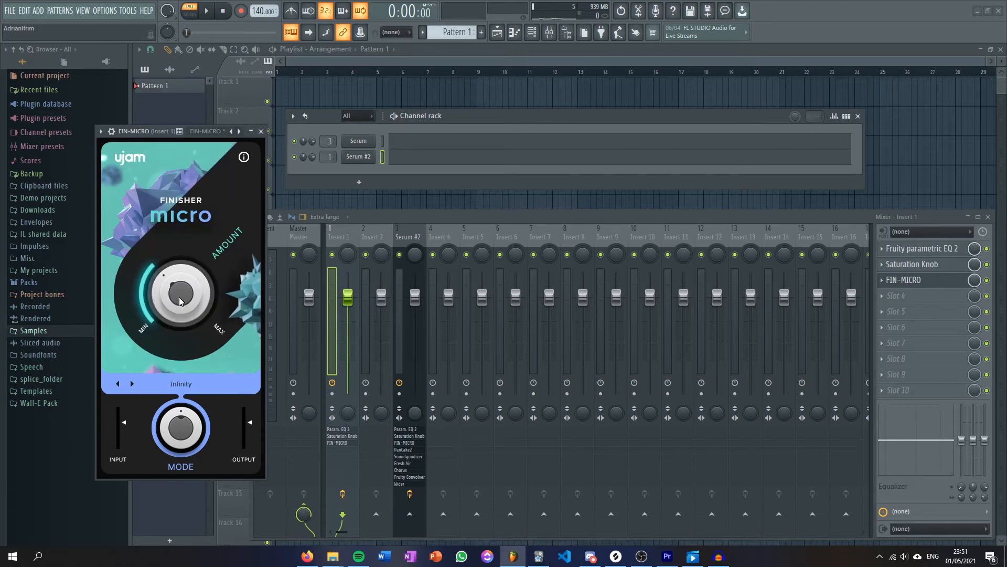
drag(178, 297, 185, 288)
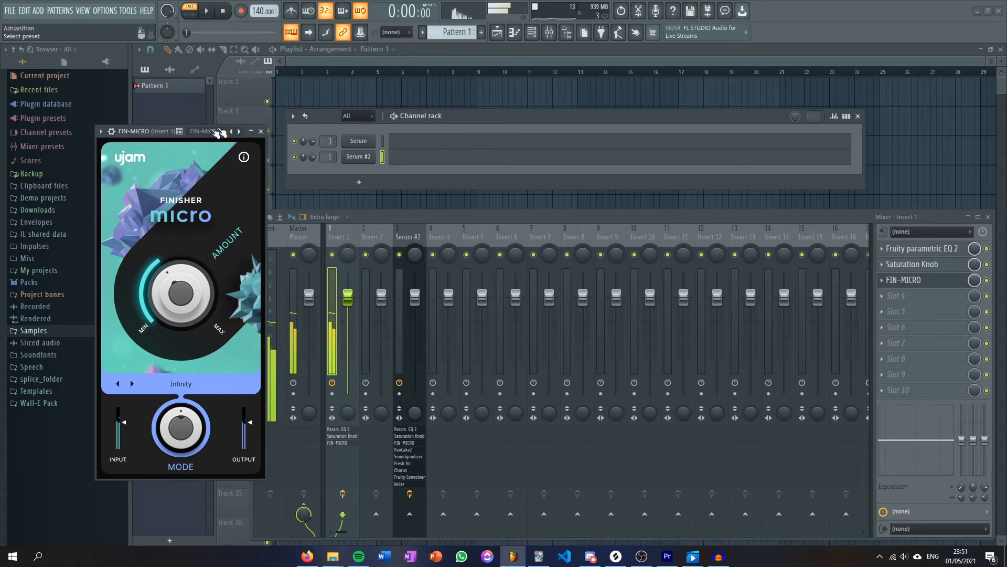
click(261, 131)
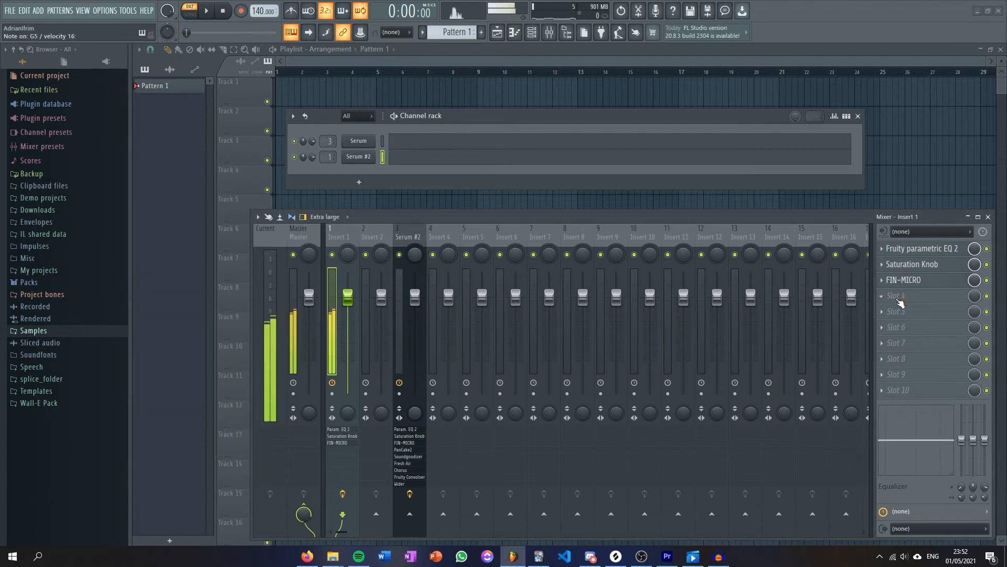
Load PanCake2 into slot 4 of Insert 1 and reposition its window above the mixer.
click(899, 299)
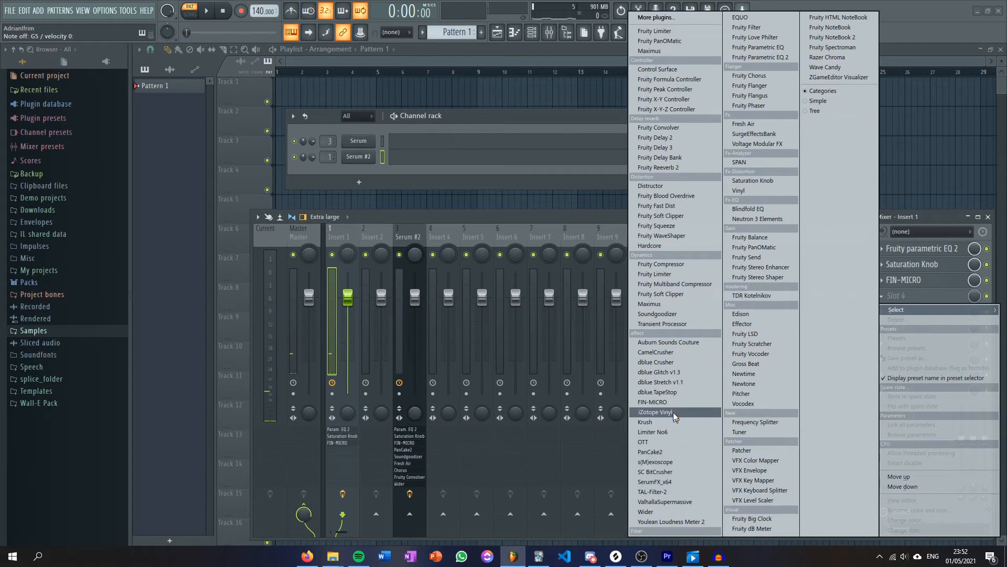
click(694, 453)
drag(243, 152, 299, 110)
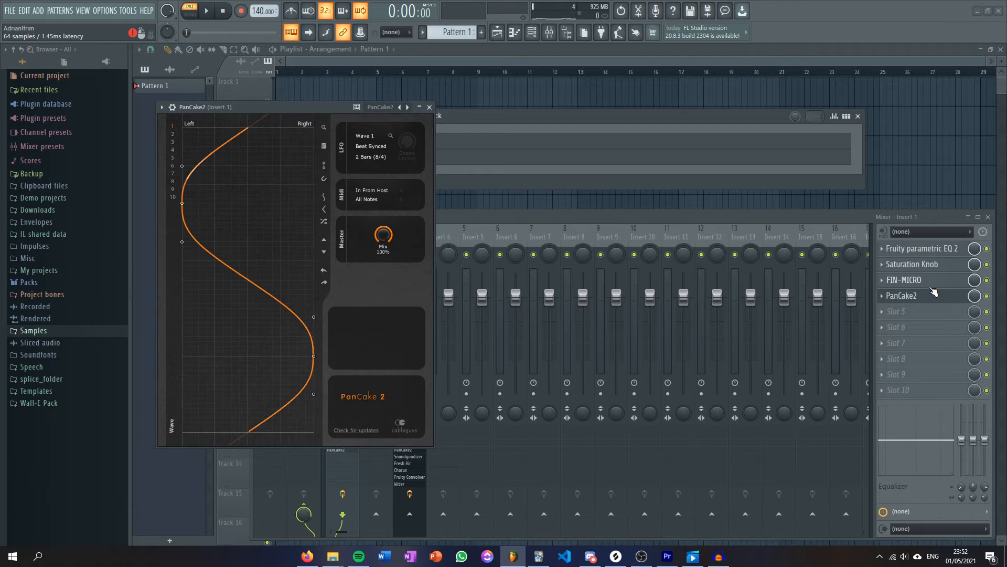
Set the PanCake2 LFO length to 1 Bar (4/4) and its Mix to 39%, and close the plugin window.
click(389, 159)
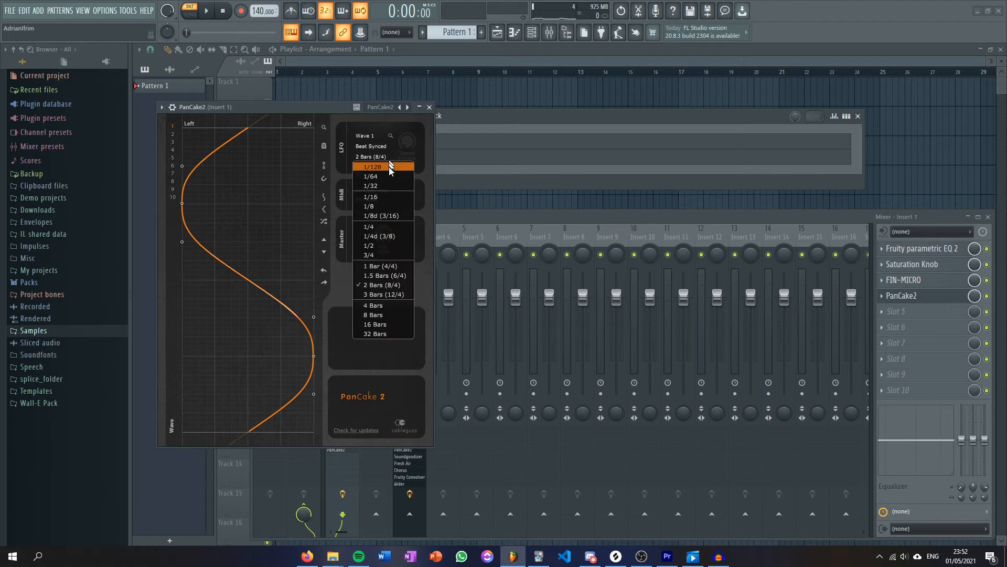
click(383, 266)
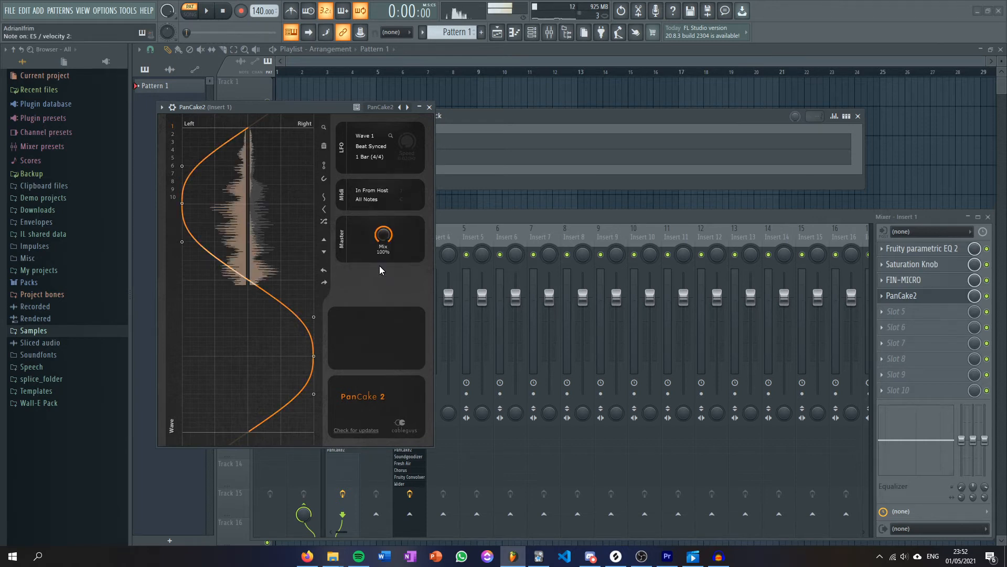
drag(383, 235, 383, 270)
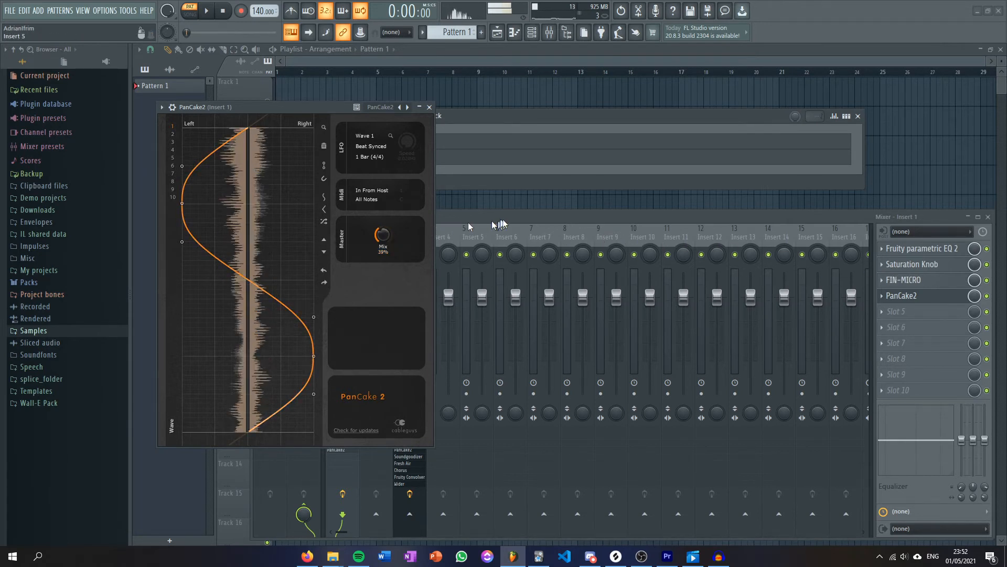
click(429, 107)
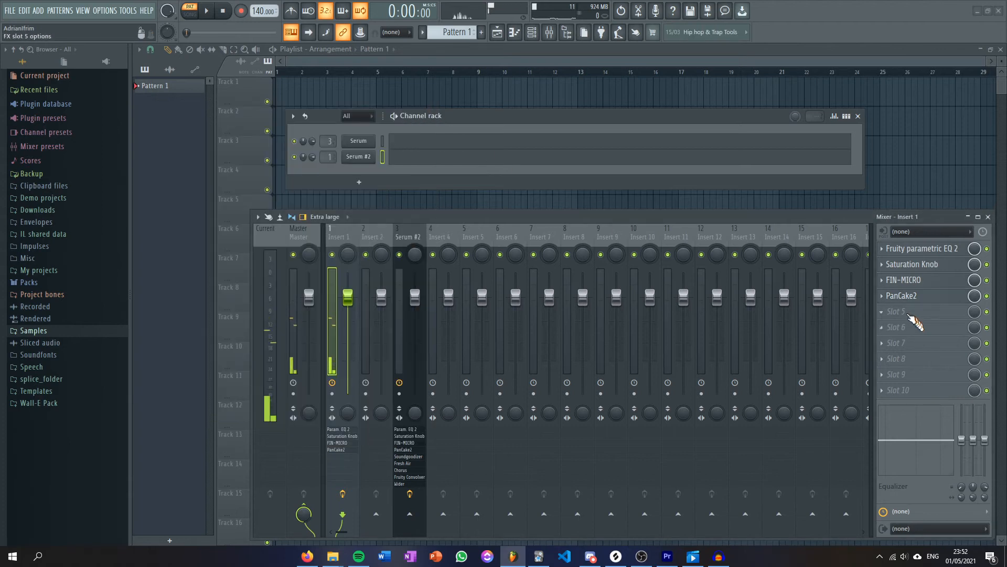
Add Soundgoodizer to slot 5 of Insert 1, slightly lower its Amount in mode A, and close it.
click(911, 314)
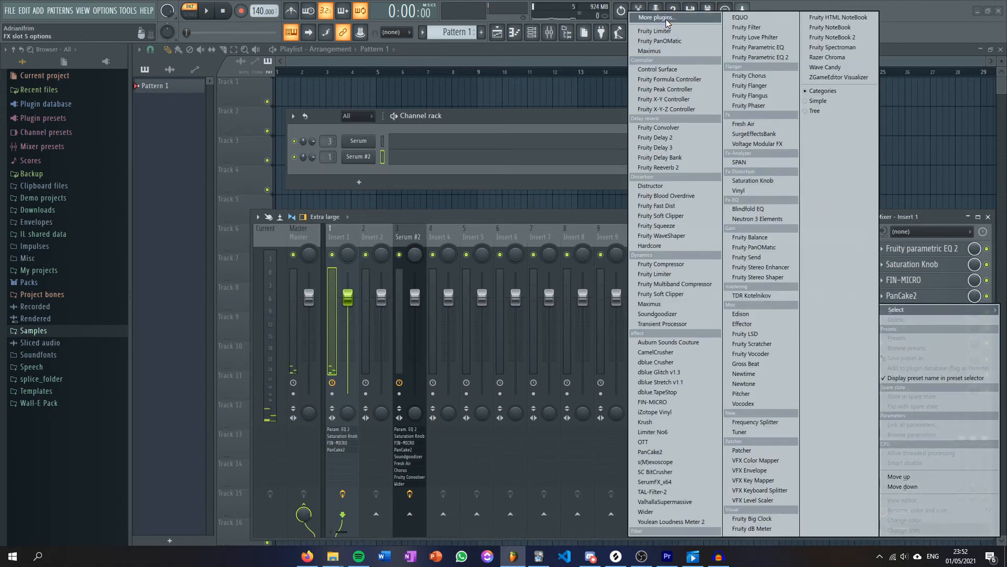
click(666, 34)
text(sound)
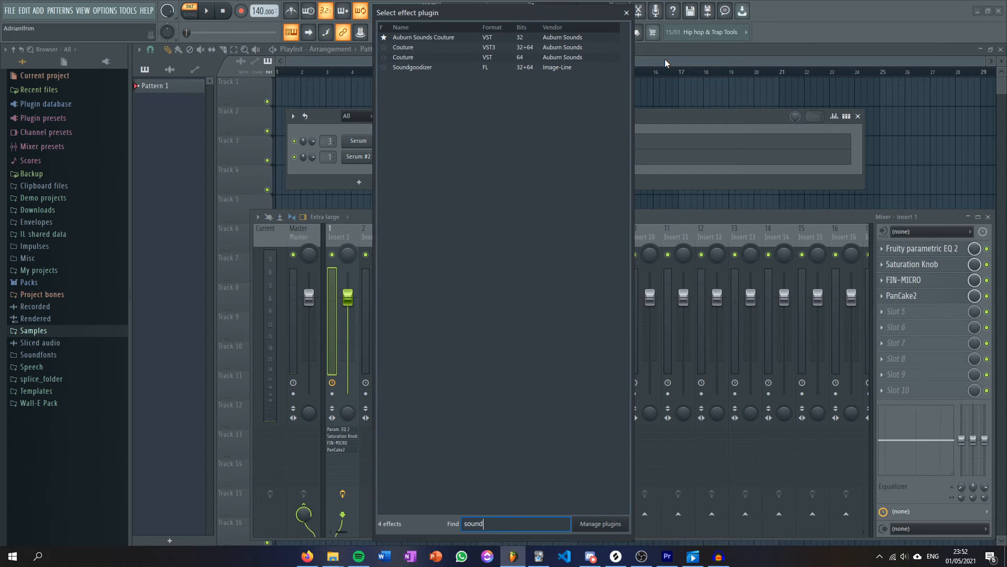
double_click(406, 67)
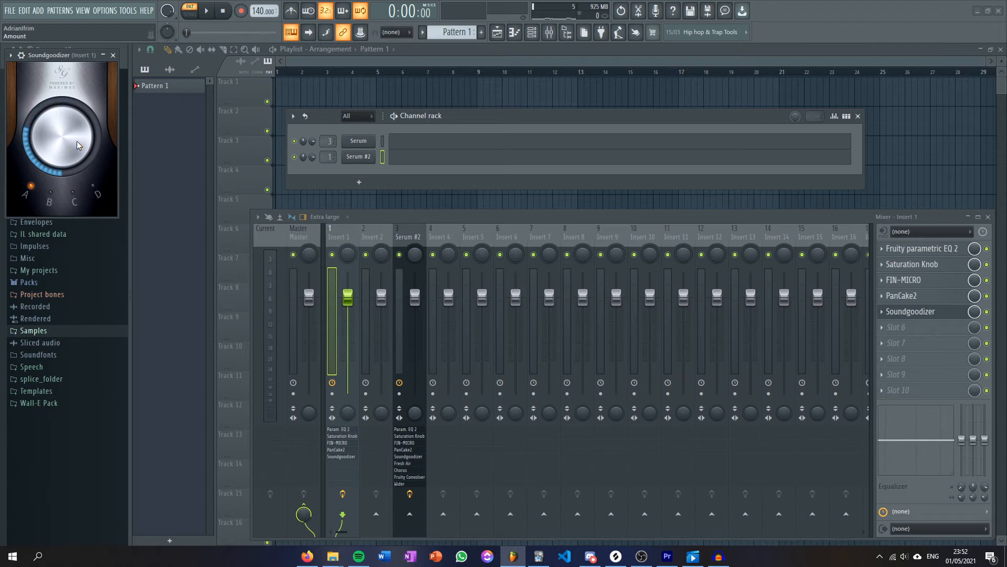
drag(78, 141, 78, 150)
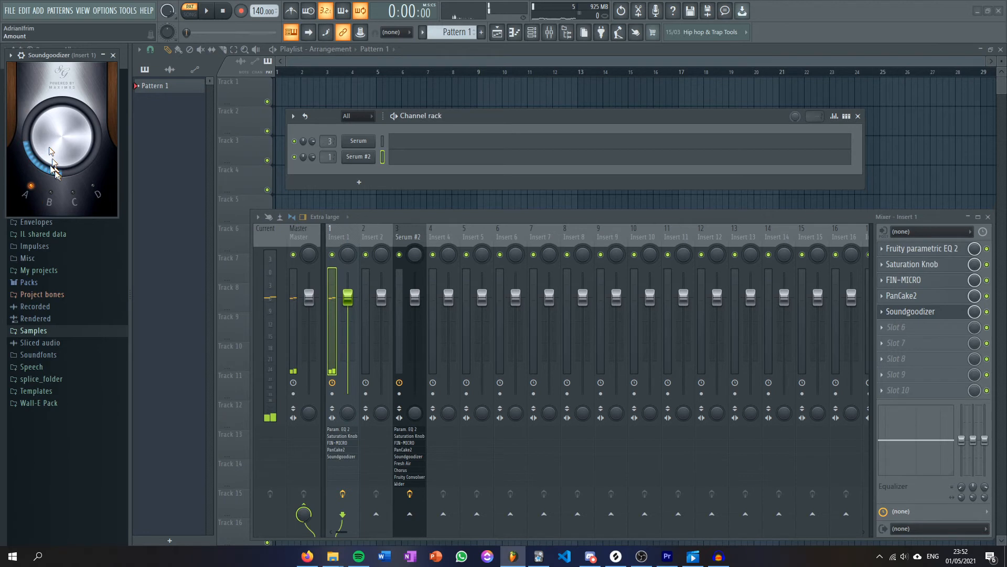
click(114, 55)
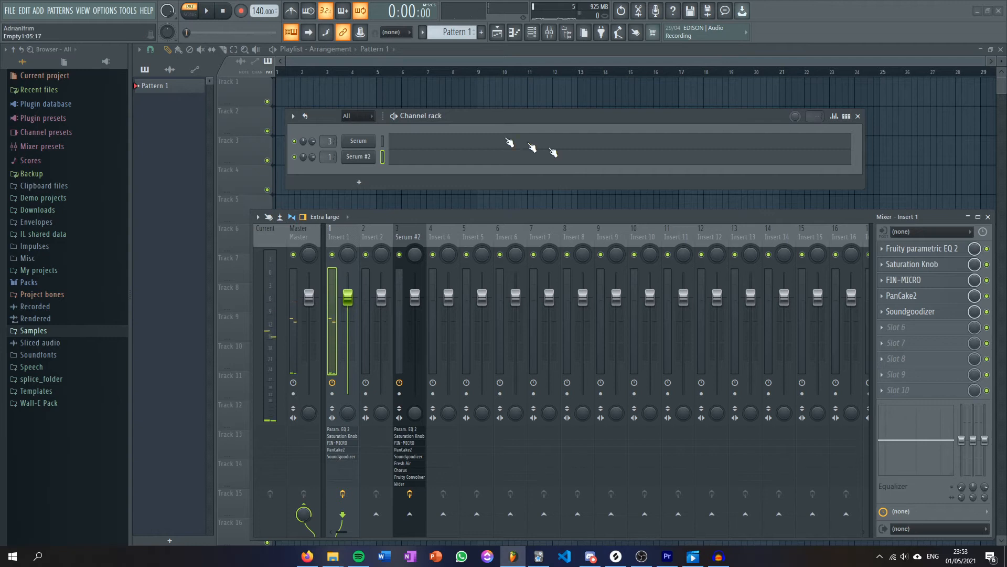
Find Fresh Air among the effect plugins and load it into slot 6 of Insert 1.
click(916, 334)
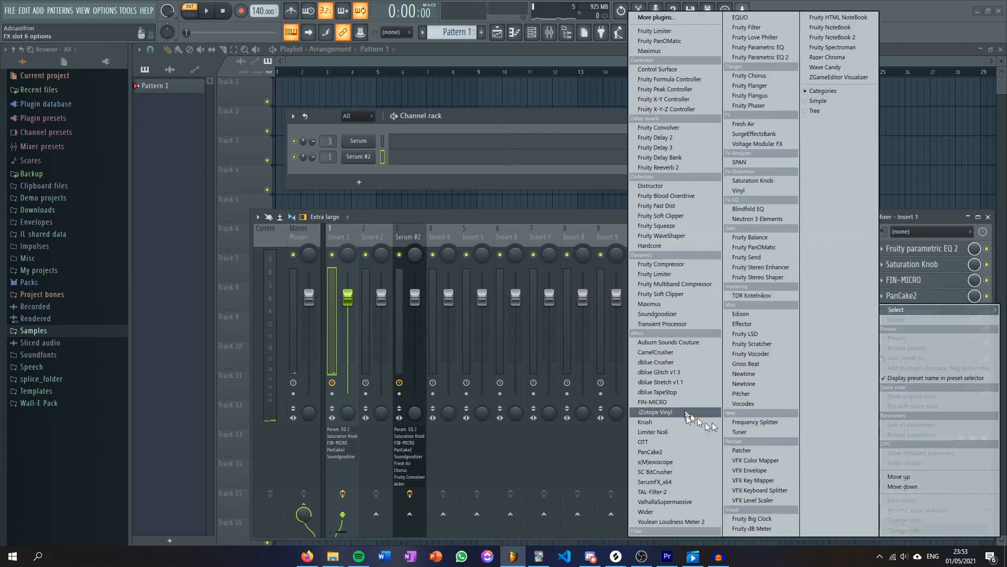
click(665, 21)
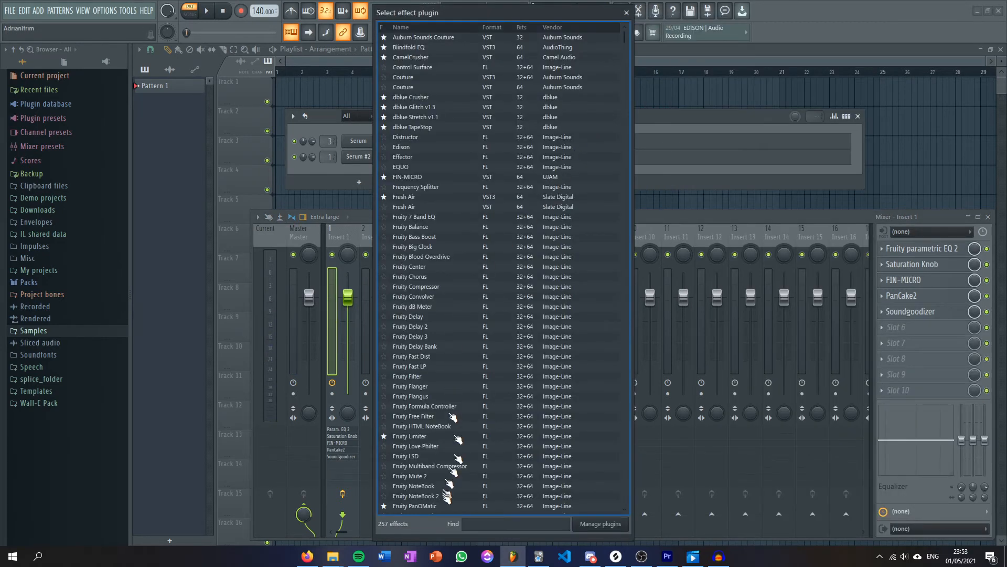
text(fru)
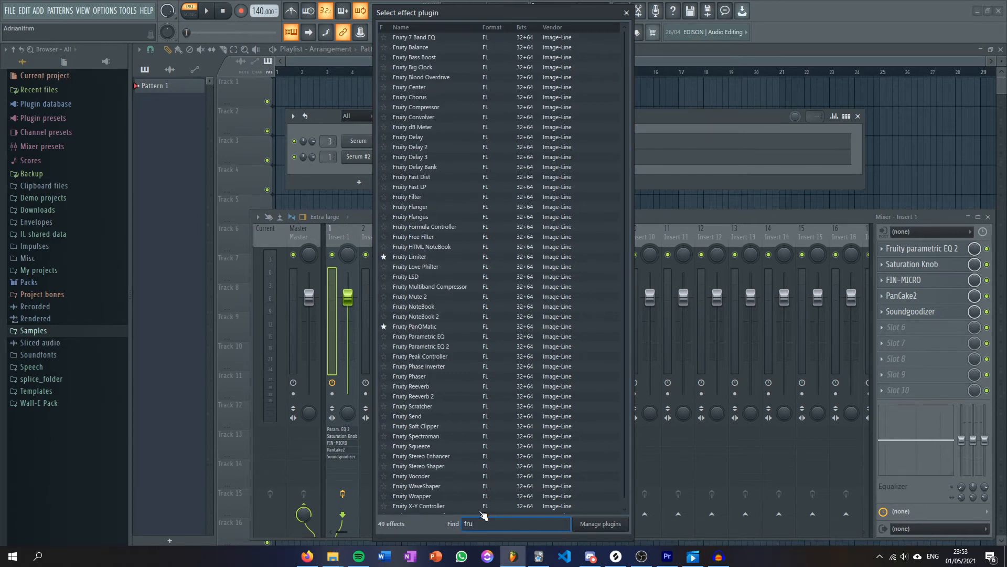
text(s)
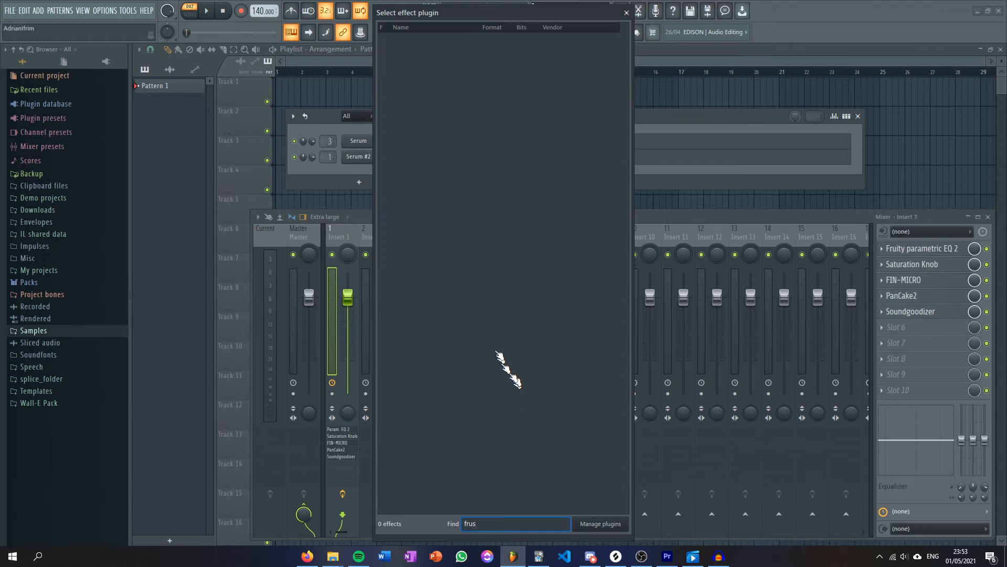
key(BackSpace)
key(BackSpace)
text(as)
key(BackSpace)
text(es)
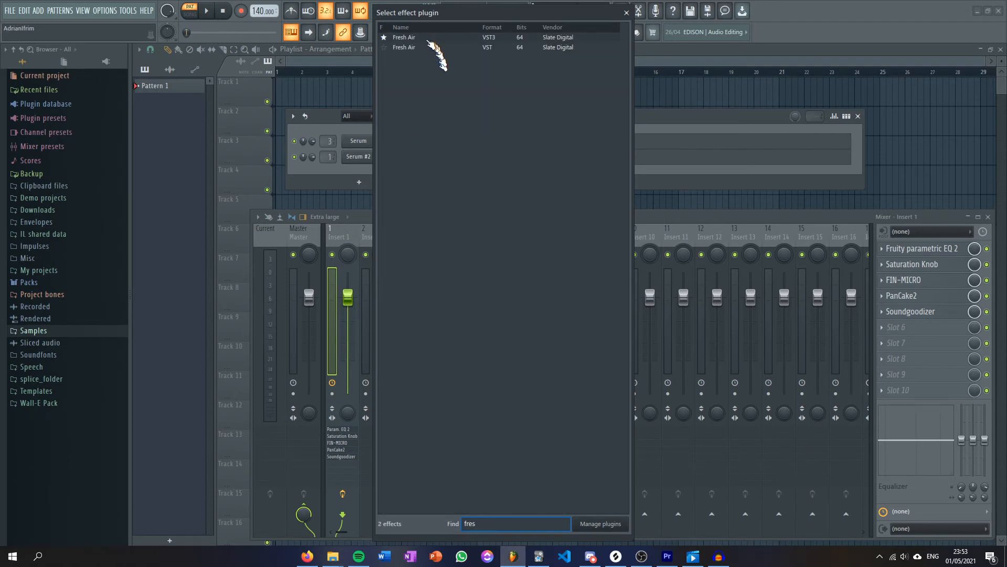
double_click(423, 42)
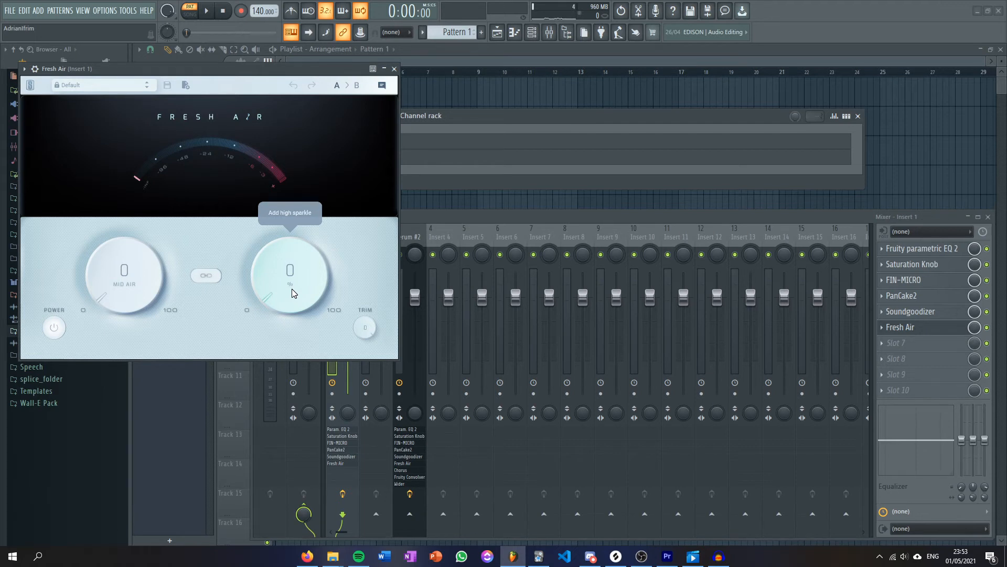
Set Fresh Air's High Air to 66 and Mid Air to 38, and close the plugin window.
drag(301, 299, 326, 184)
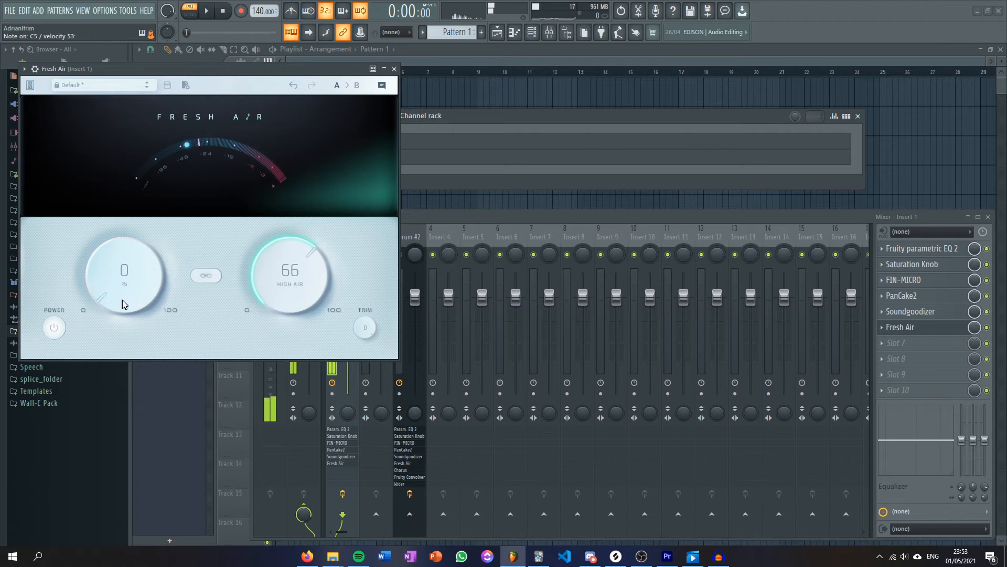
drag(124, 299, 134, 227)
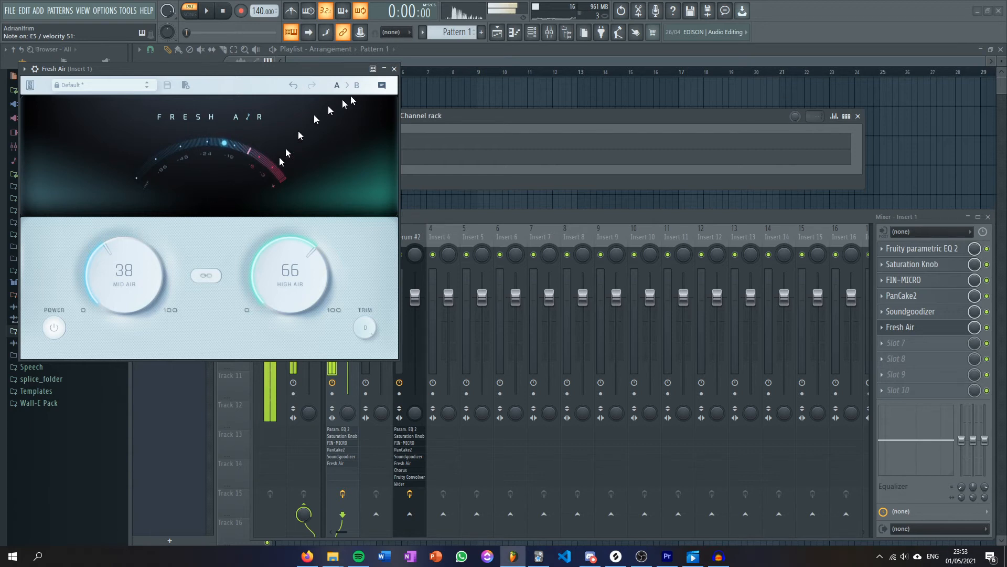
click(394, 69)
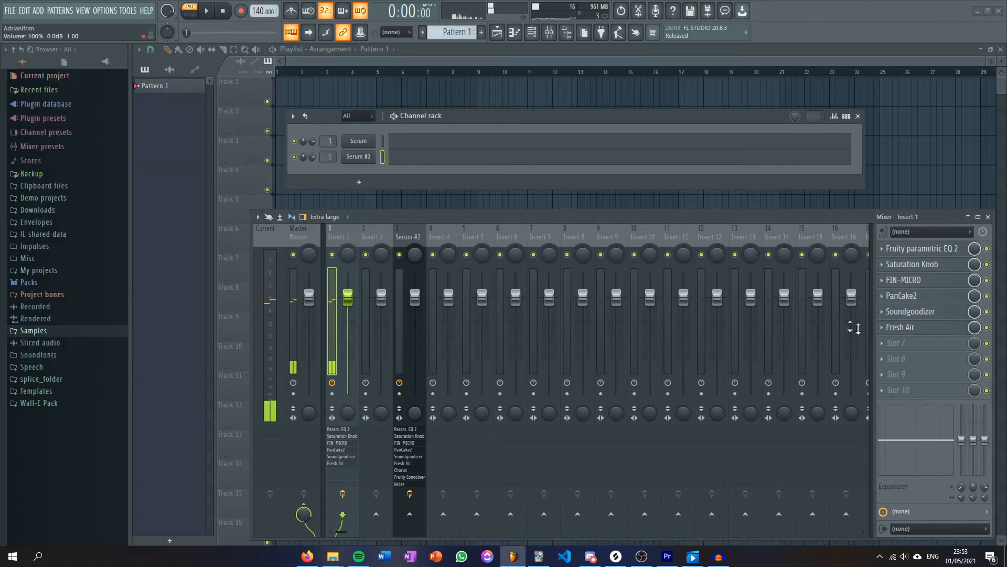
Find Fruity Chorus among the effect plugins and load it into slot 7 of Insert 1.
click(907, 349)
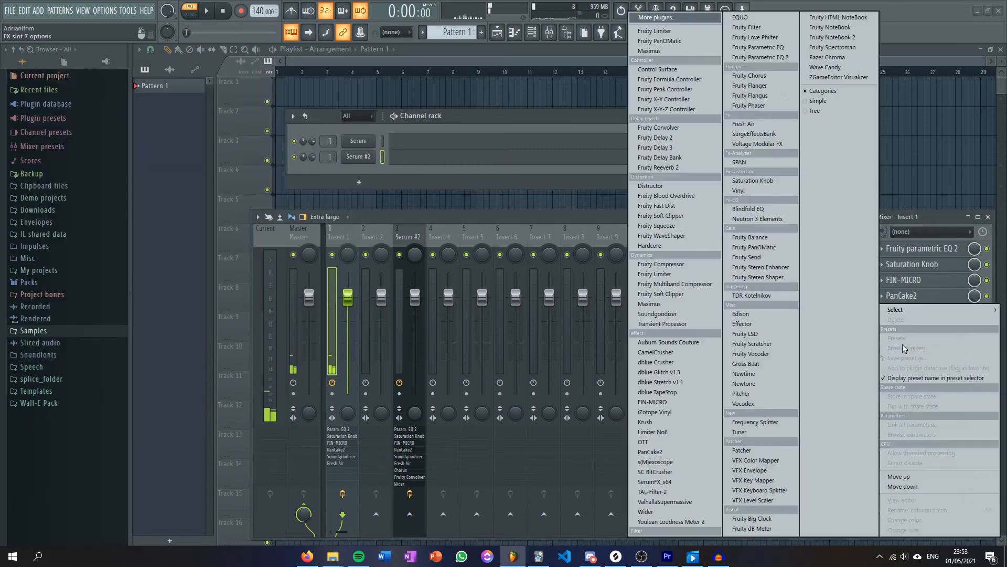
click(683, 23)
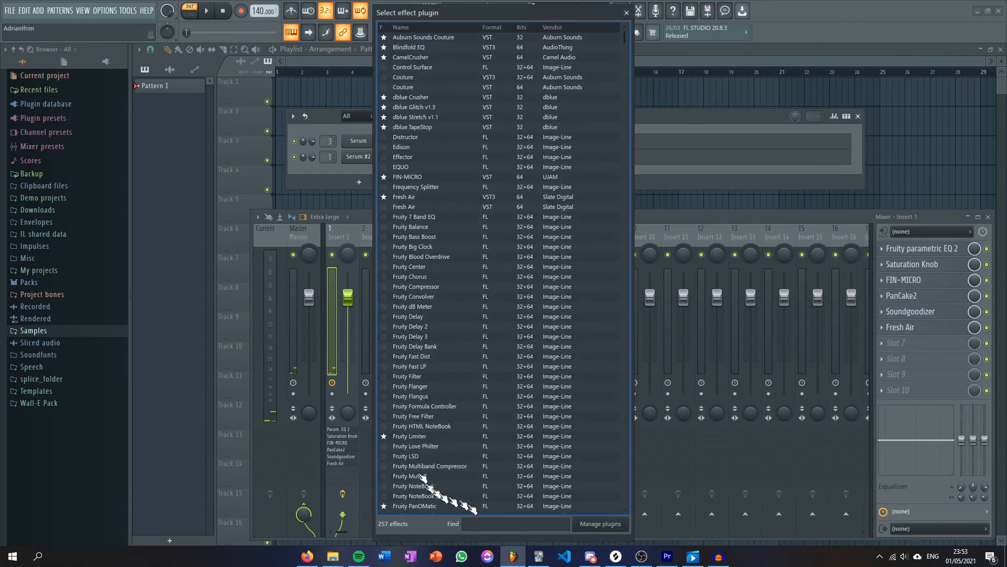
text(choru)
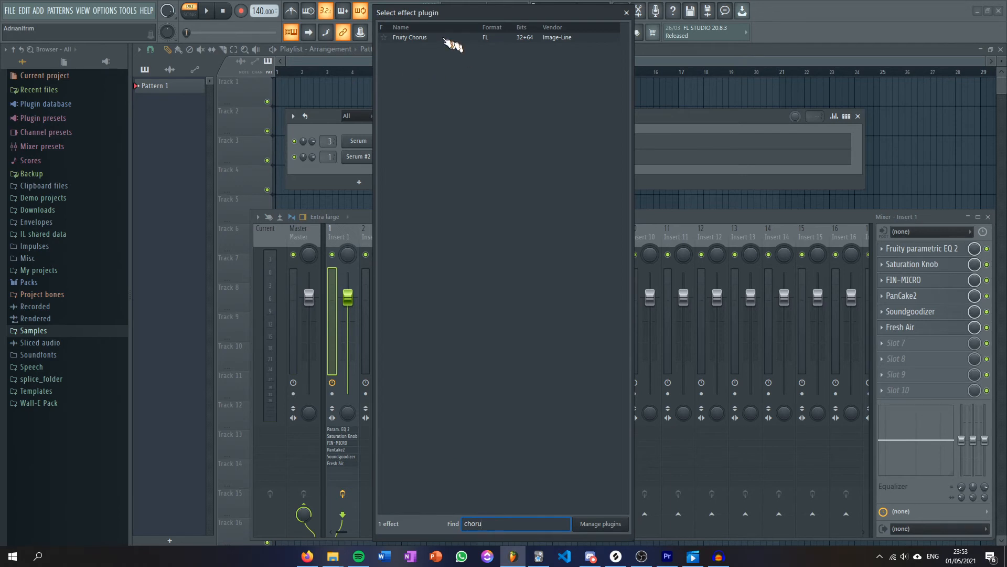
double_click(451, 37)
drag(173, 87, 274, 106)
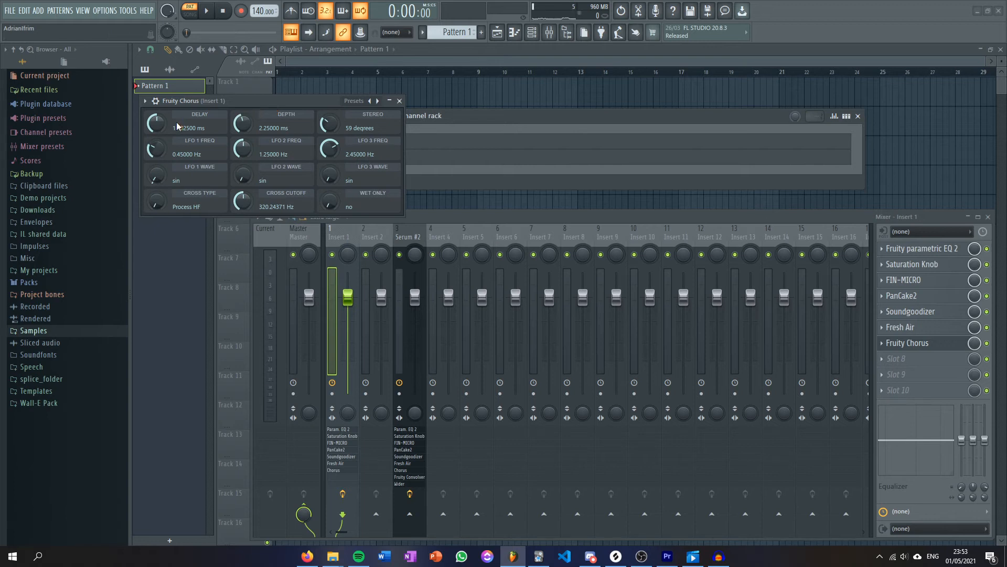
Set Fruity Chorus to depth 3.688 ms, stereo 104 degrees, LFO 1 at 4.33008 Hz with multi-sin wave, and cross type Process LF, closing it when done.
drag(242, 124, 242, 122)
drag(329, 124, 330, 122)
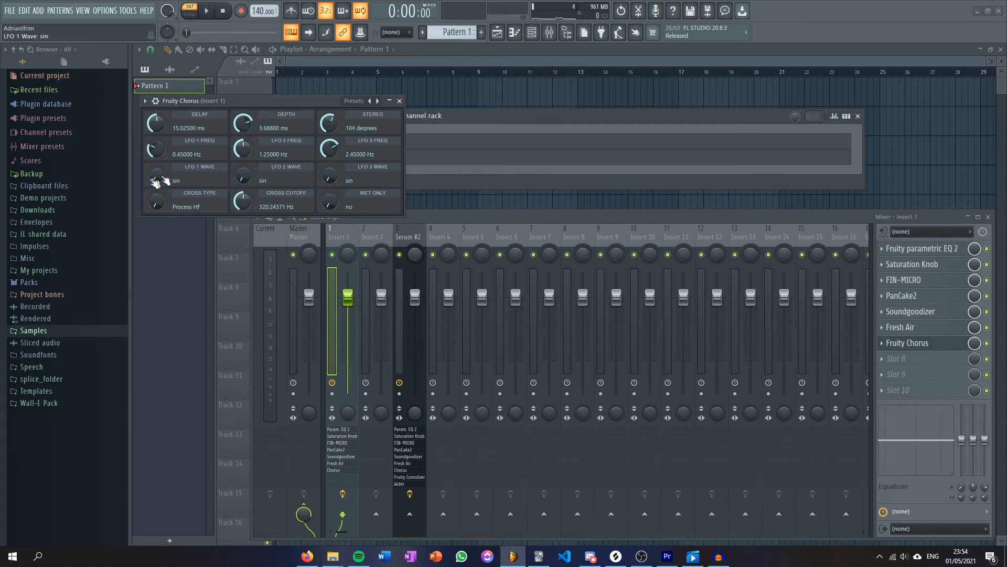
drag(151, 151, 150, 147)
drag(153, 178, 154, 171)
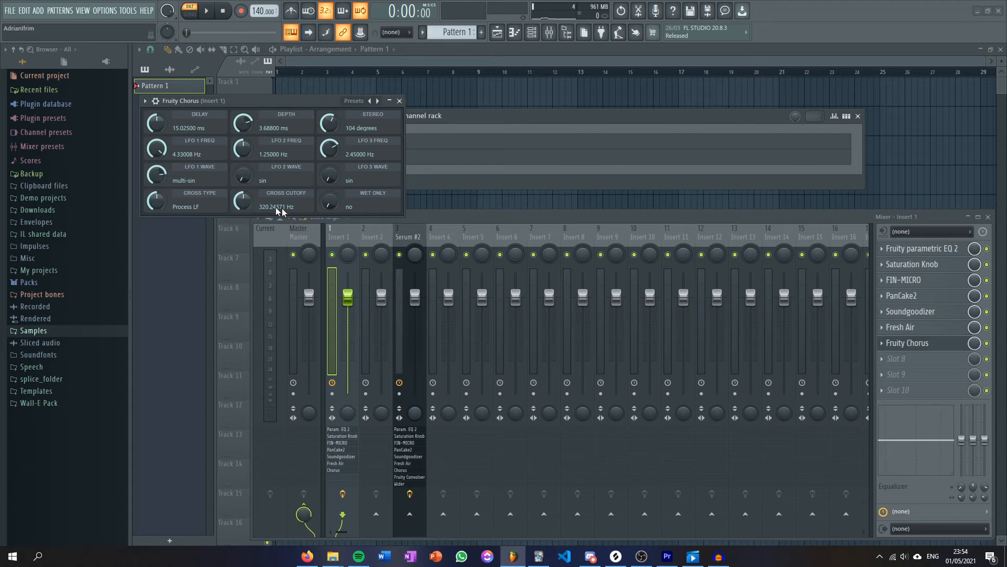
click(399, 101)
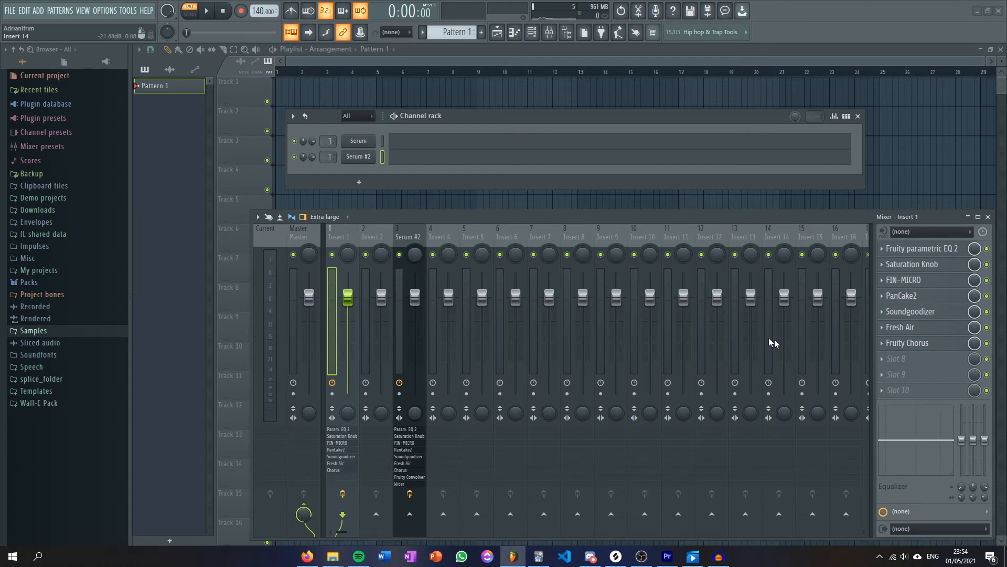
click(908, 343)
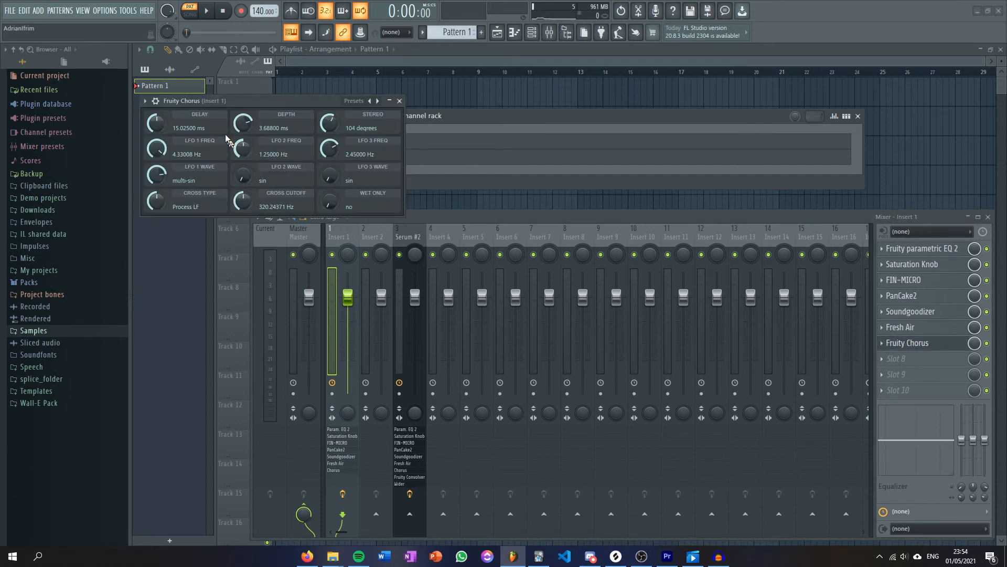
click(400, 101)
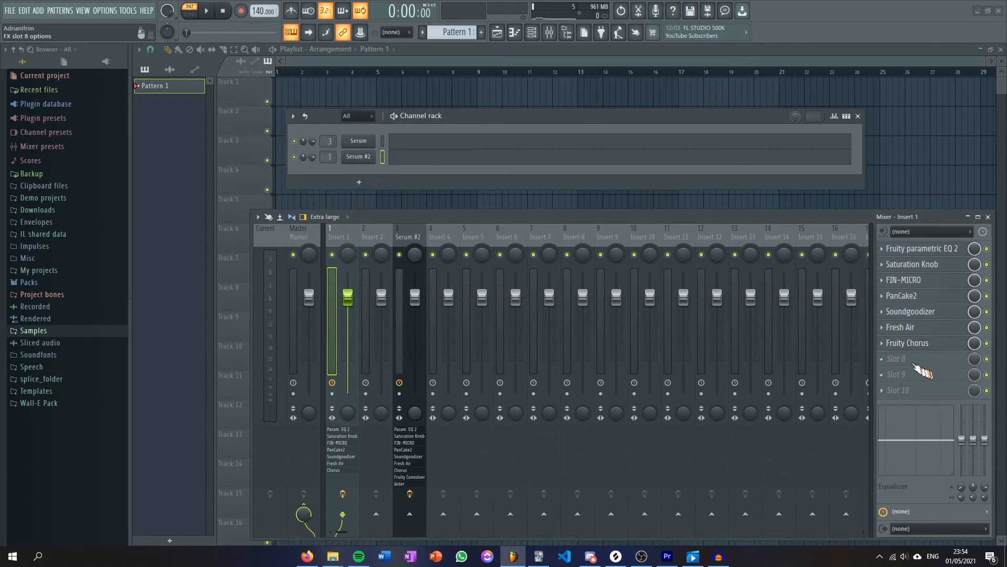
Find Fruity Convolver among the effect plugins and load it into slot 8 of Insert 1.
click(916, 361)
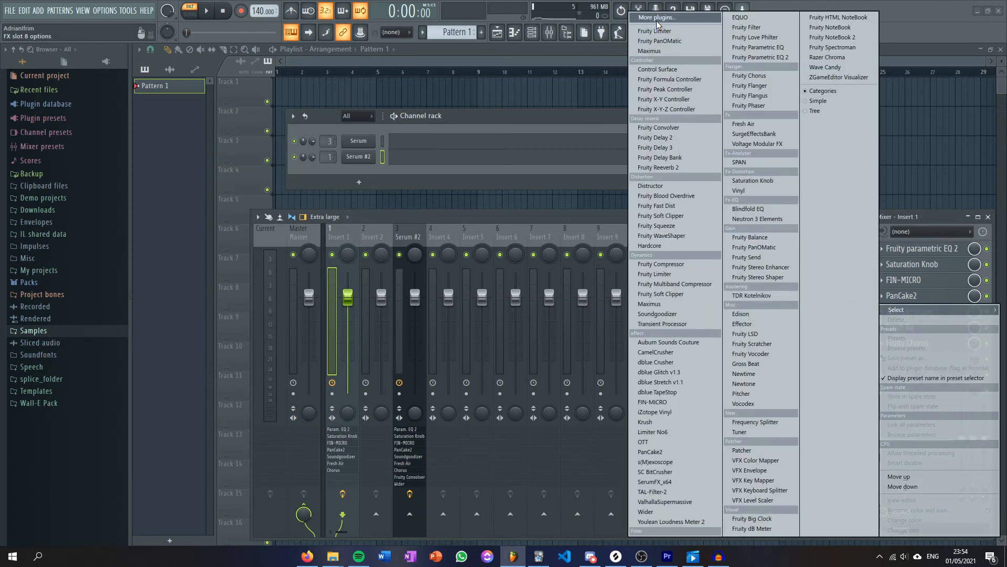
click(657, 22)
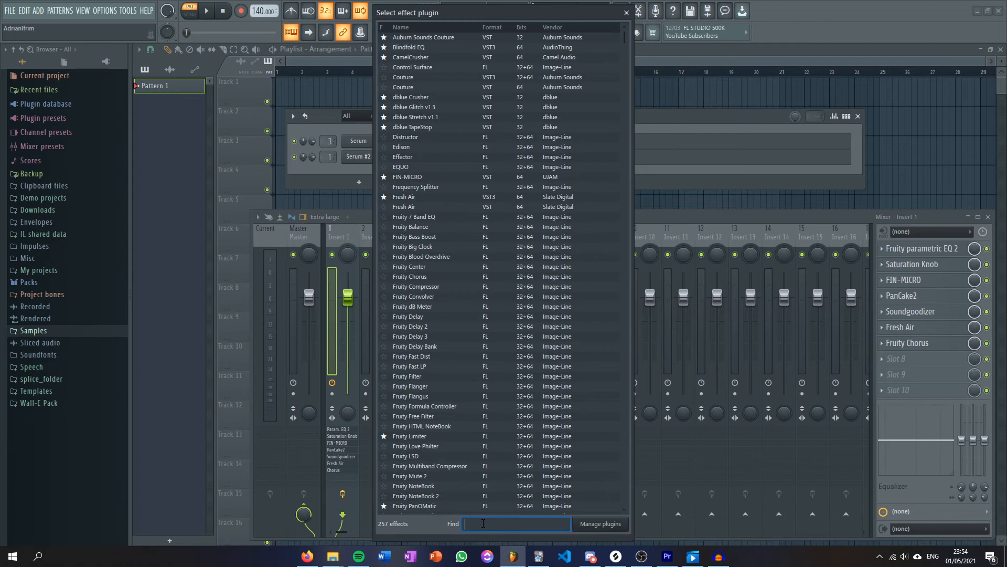
text(conve)
key(BackSpace)
key(BackSpace)
text(vol)
double_click(415, 37)
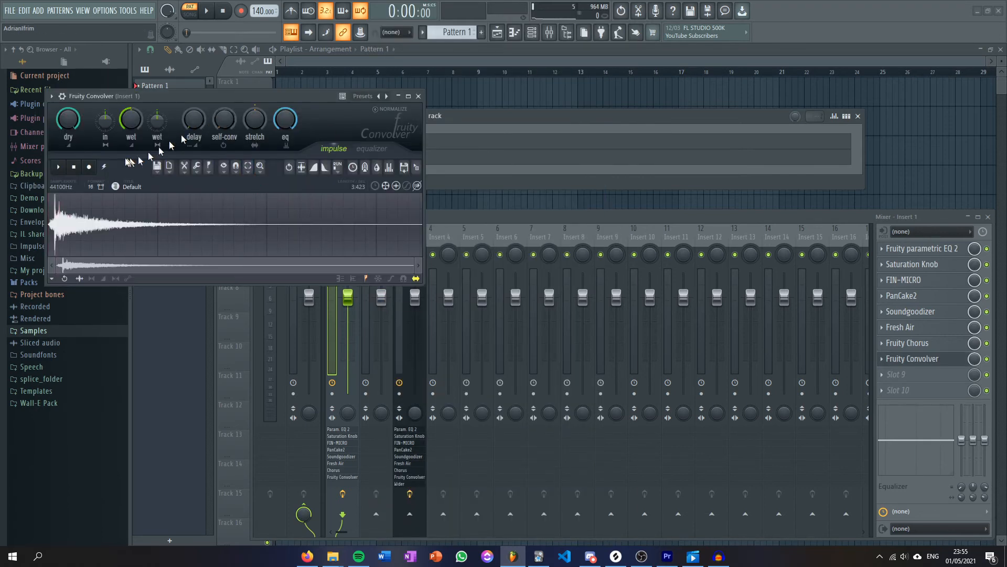
Load the Montclair Church (A-Far) impulse preset in Fruity Convolver.
click(52, 97)
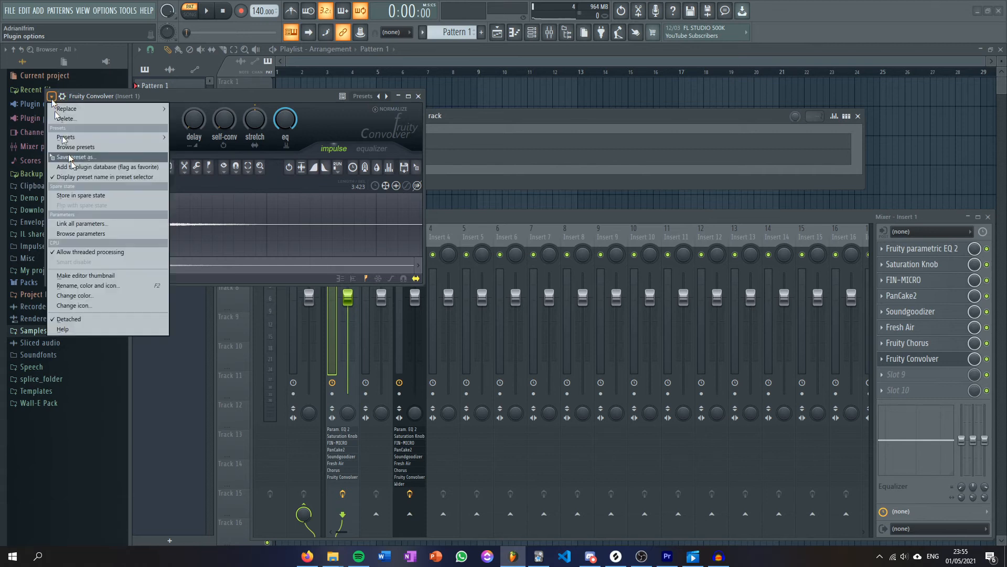
mouse_move(87, 138)
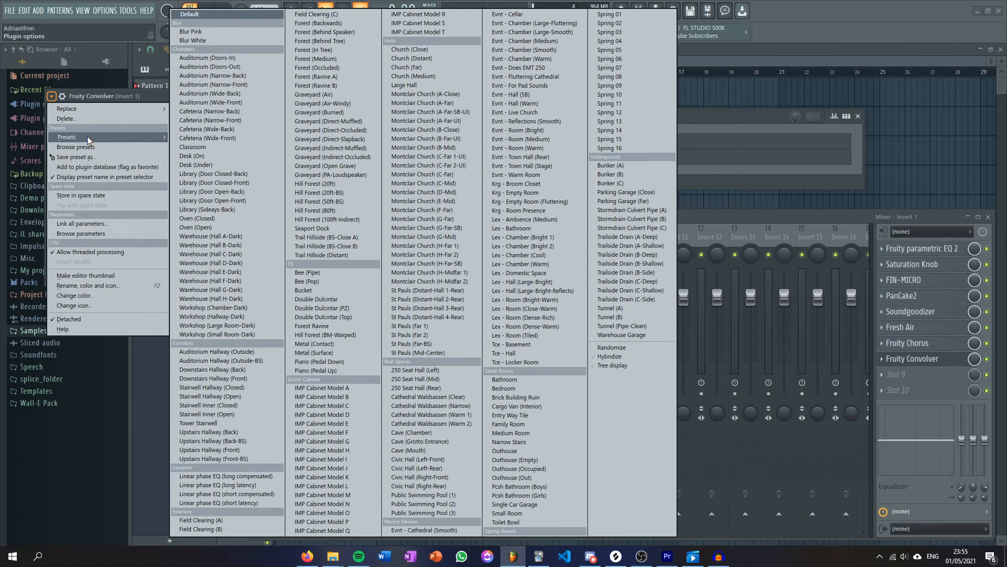
click(441, 104)
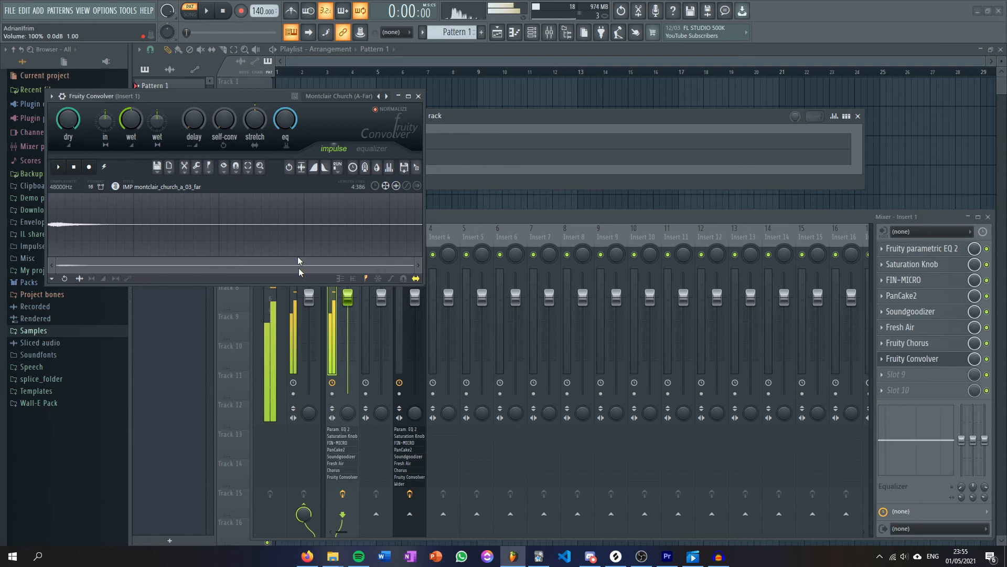
Reduce Fruity Convolver's wet level and close the plugin window.
drag(237, 102, 253, 104)
drag(84, 121, 84, 150)
drag(148, 121, 148, 168)
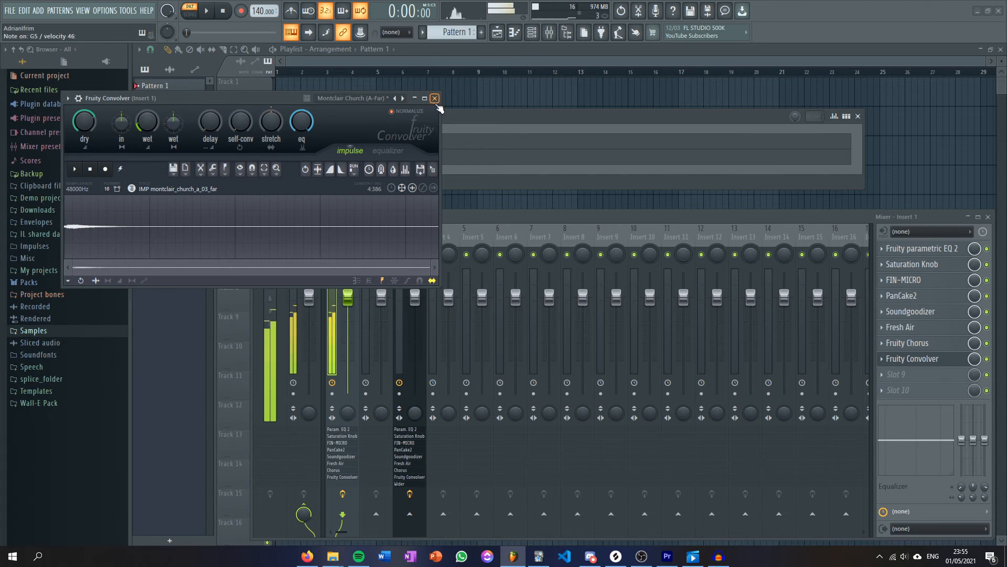
click(435, 98)
Add Wider to slot 9 of Insert 1, set its width to 123%, and close the plugin window.
click(898, 374)
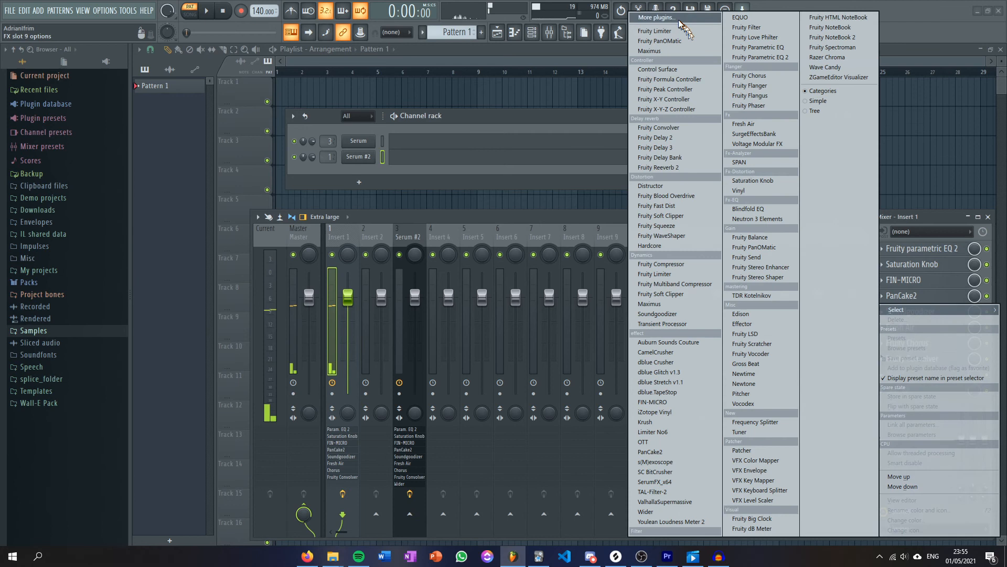
click(656, 17)
text(wid)
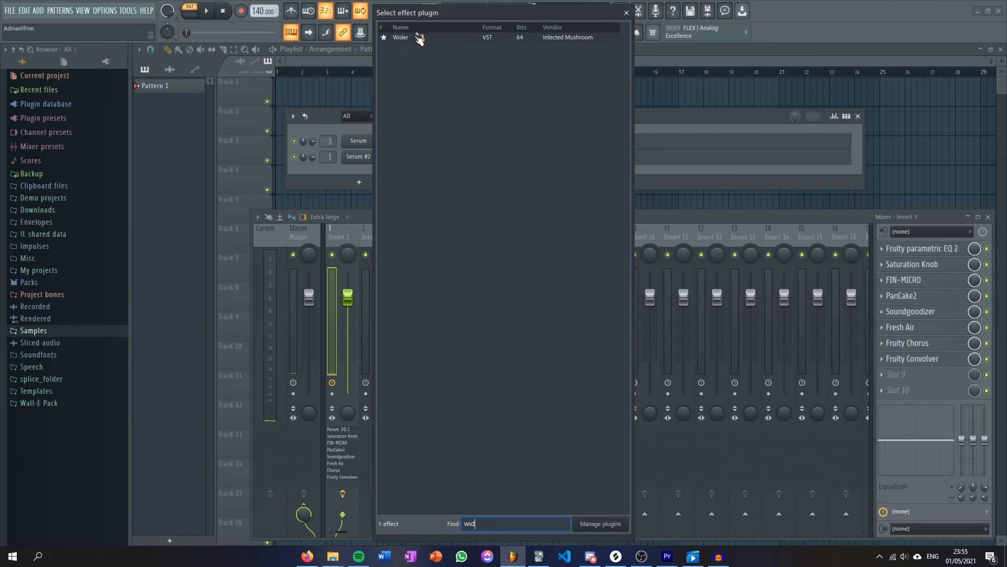
double_click(418, 37)
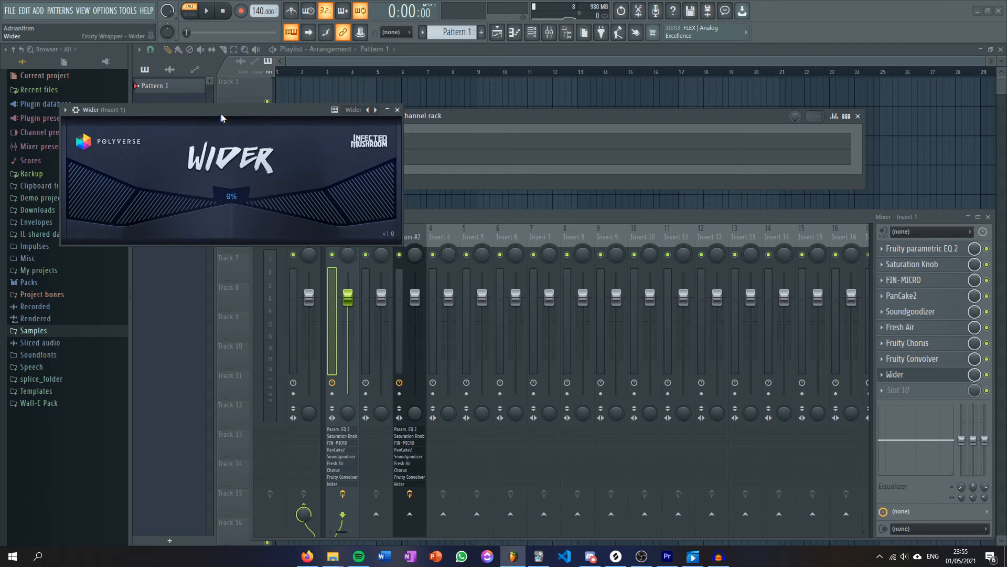
drag(246, 215, 378, 213)
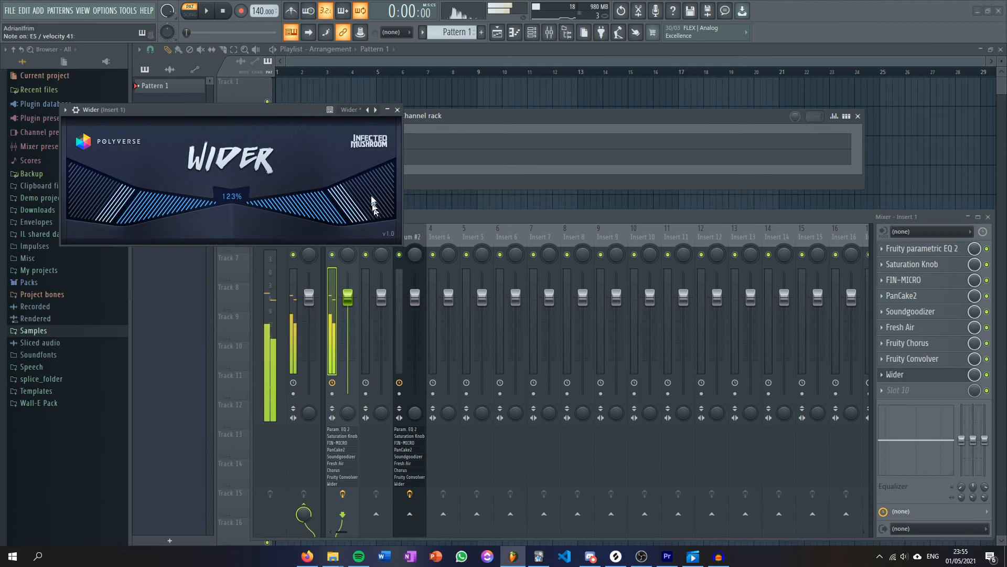
click(398, 110)
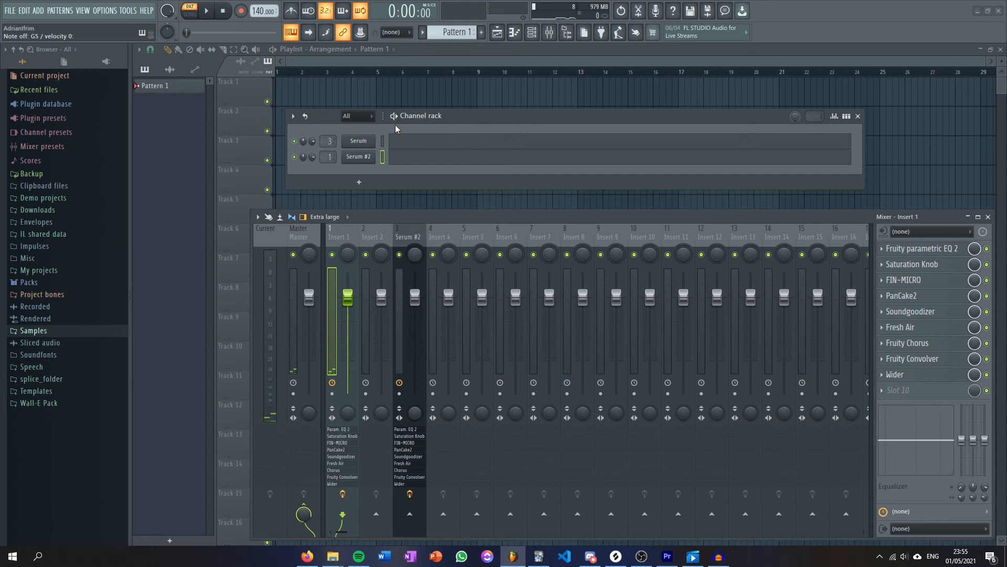
Open the Serum #2 instance from the channel rack and collapse the mixer so the synth is unobstructed.
click(532, 37)
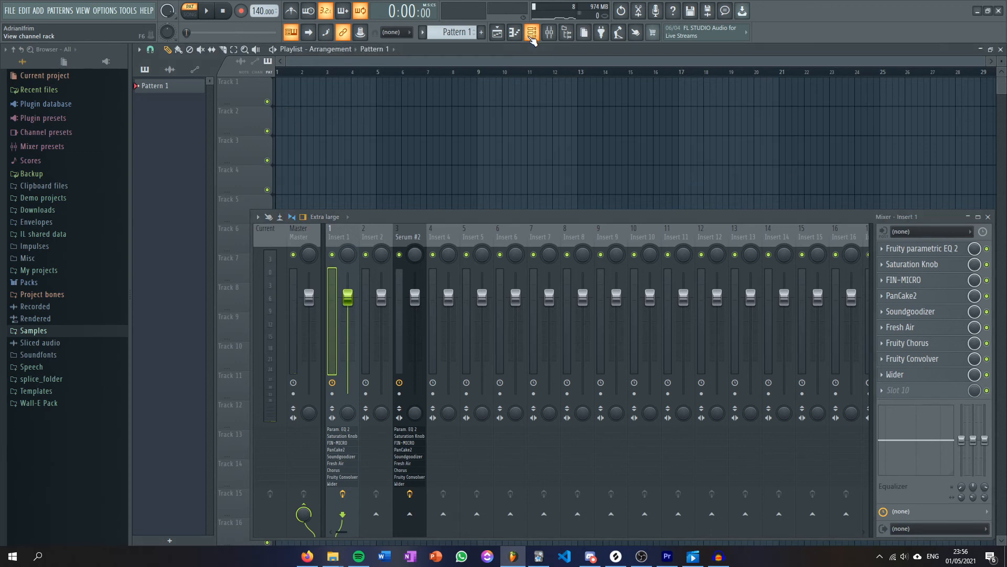
click(533, 33)
click(362, 143)
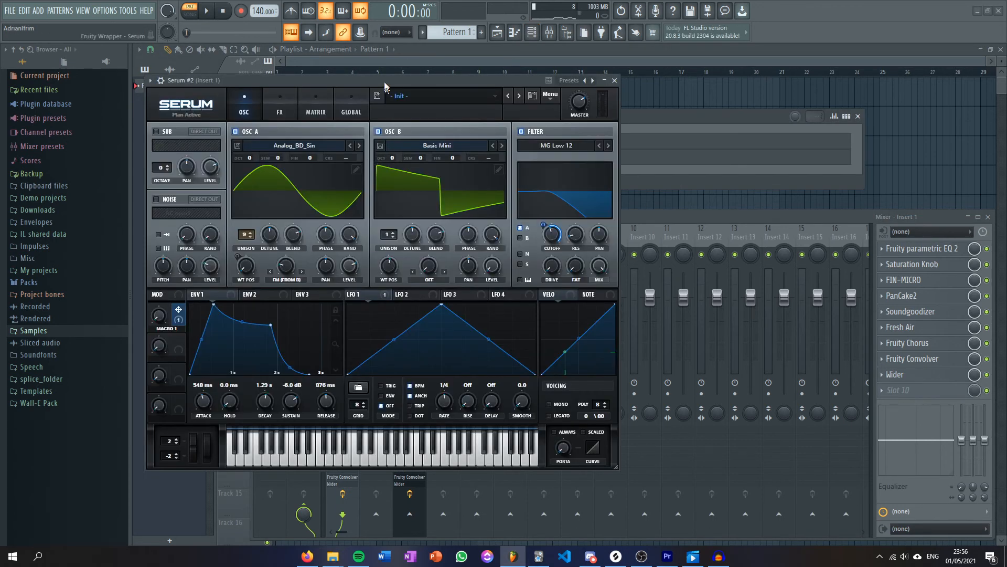
drag(291, 57, 262, 40)
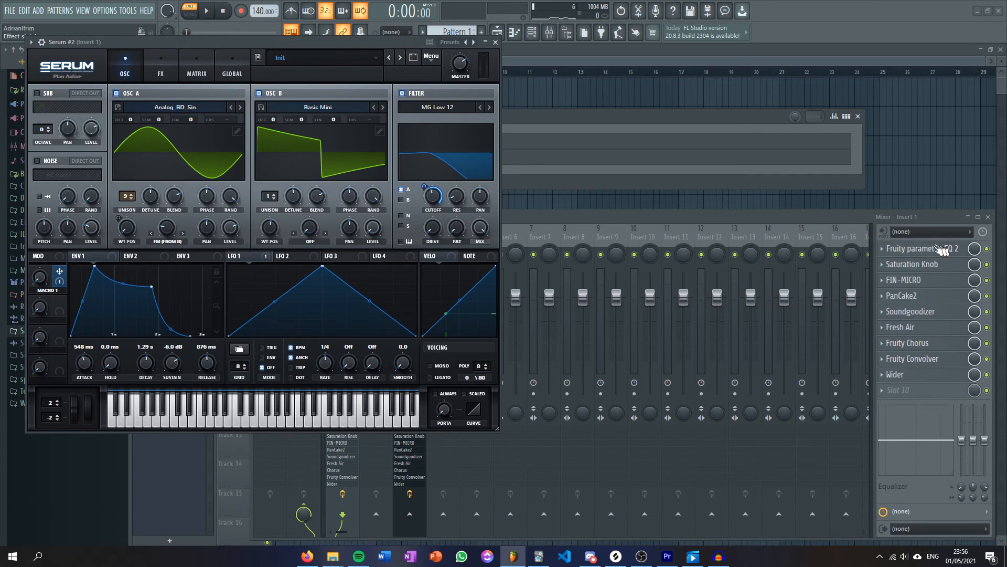
drag(826, 218, 838, 223)
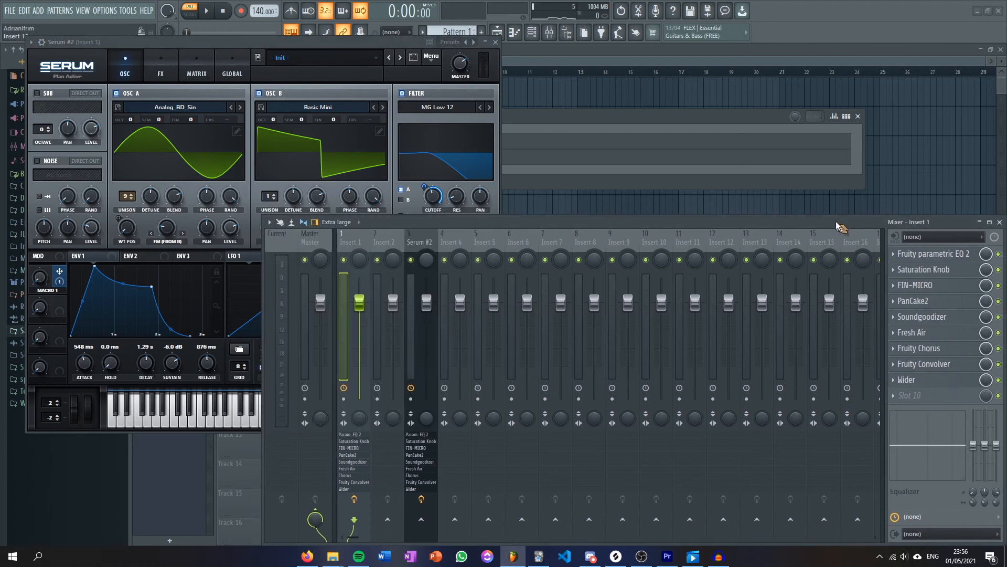
click(980, 221)
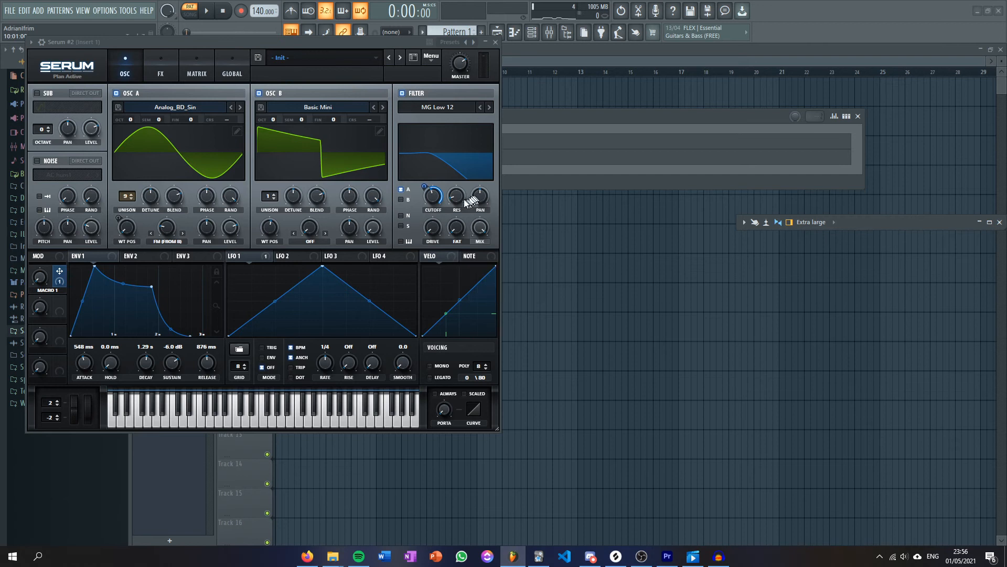
Assign velocity as a modulation source to the resonance of Serum #2's filter.
drag(458, 255, 450, 234)
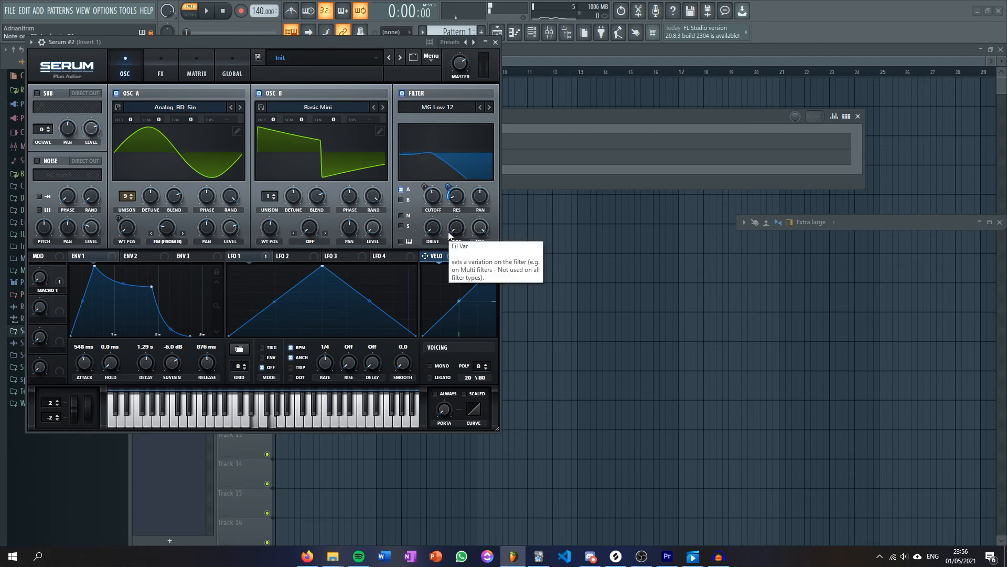
mouse_move(453, 185)
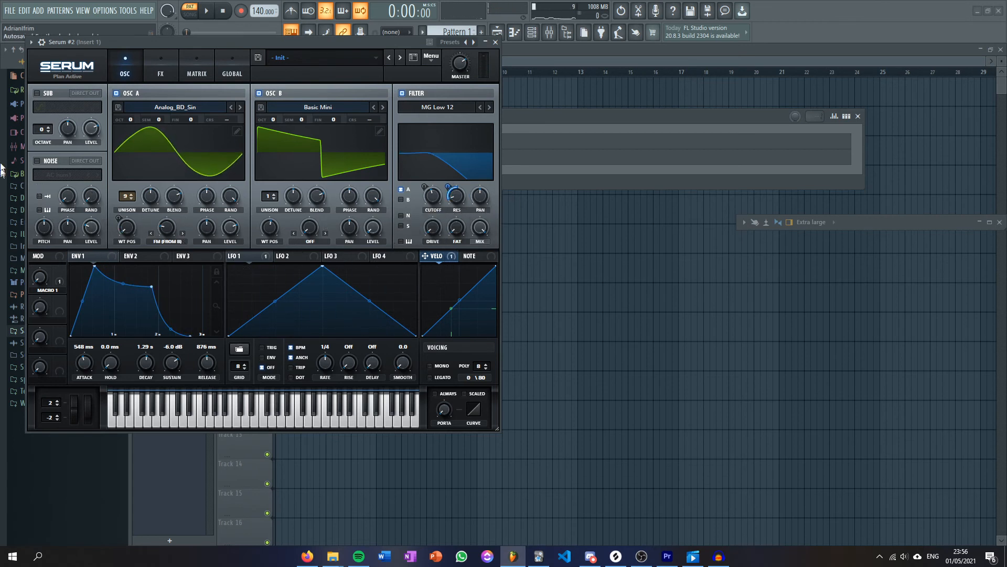
Enable Serum's Hyper/Dimension effect, raising the Dimension mix and adjusting the Hyper mix.
click(163, 70)
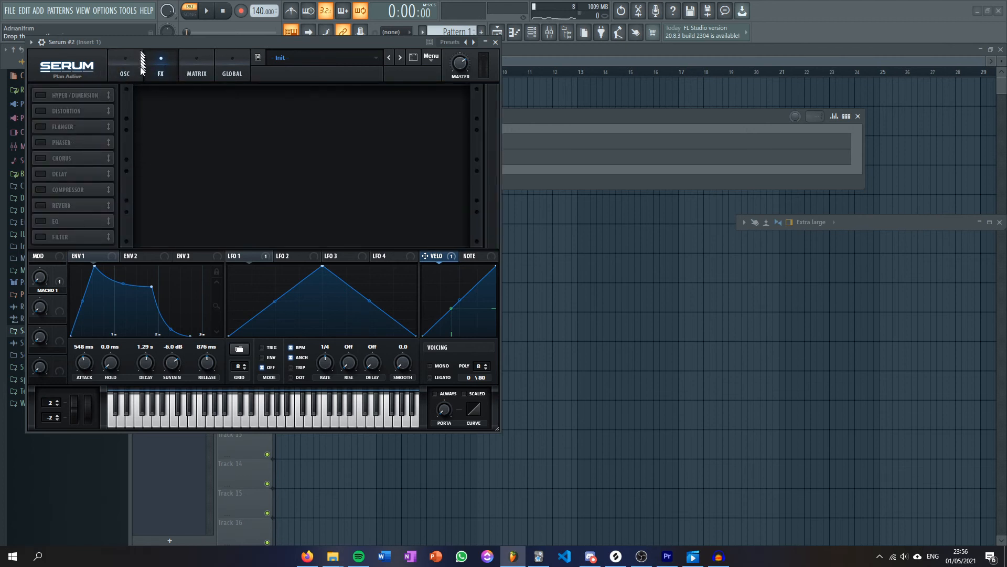
click(40, 100)
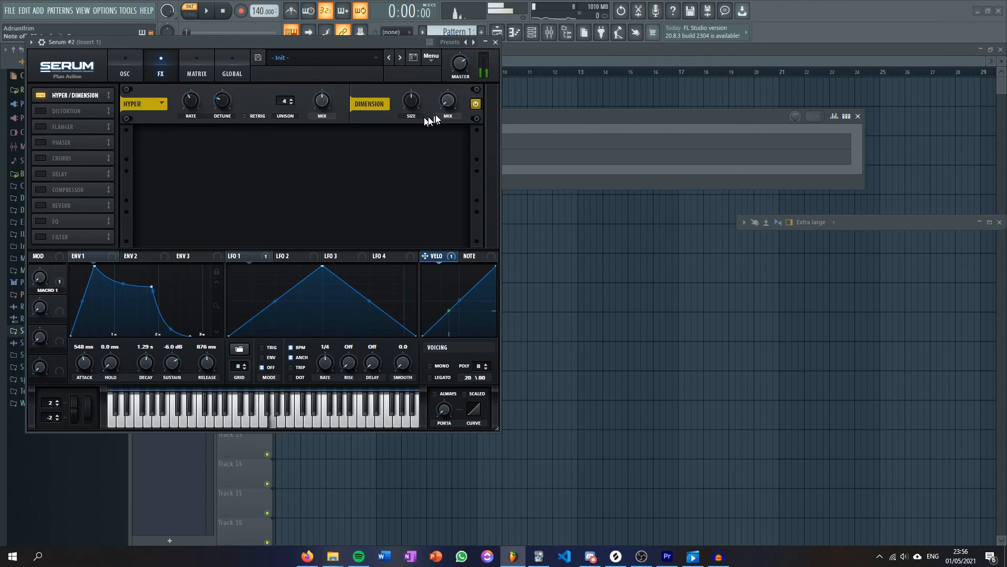
mouse_move(469, 53)
mouse_down()
mouse_move(478, 28)
mouse_move(472, 53)
mouse_up()
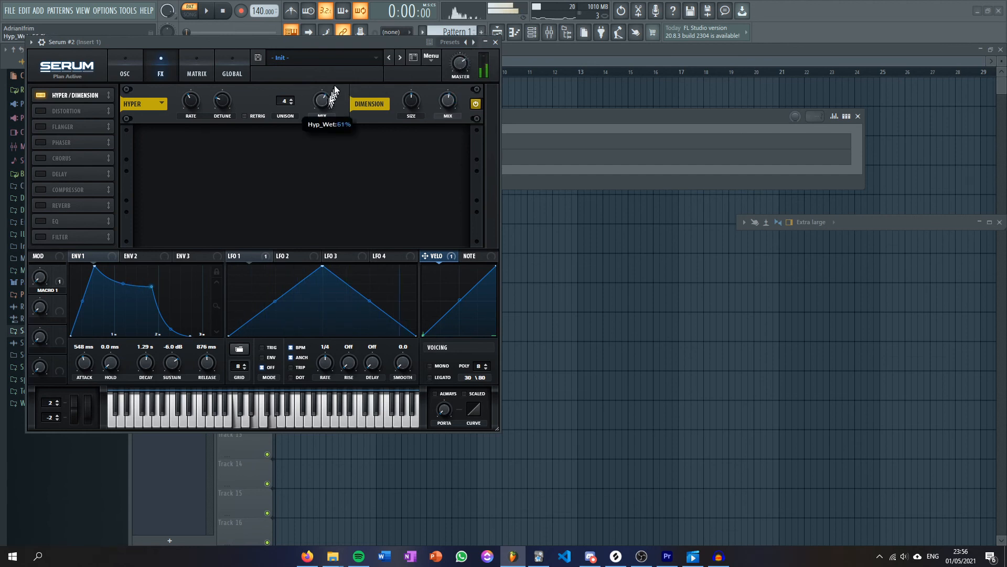
drag(340, 81, 339, 90)
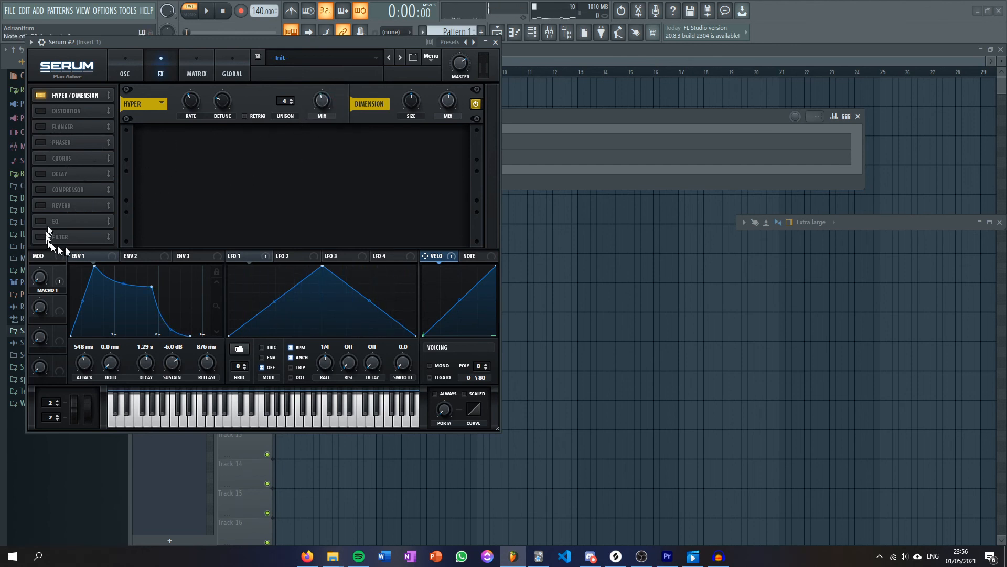
Enable Serum's compressor in multiband mode with a reduced mix, and return to the oscillator page.
click(41, 190)
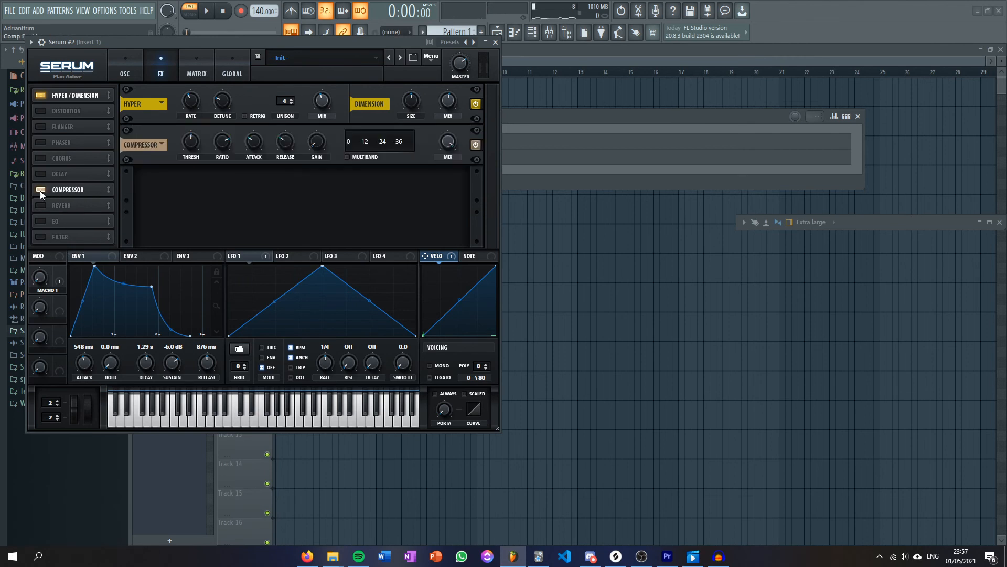
click(346, 157)
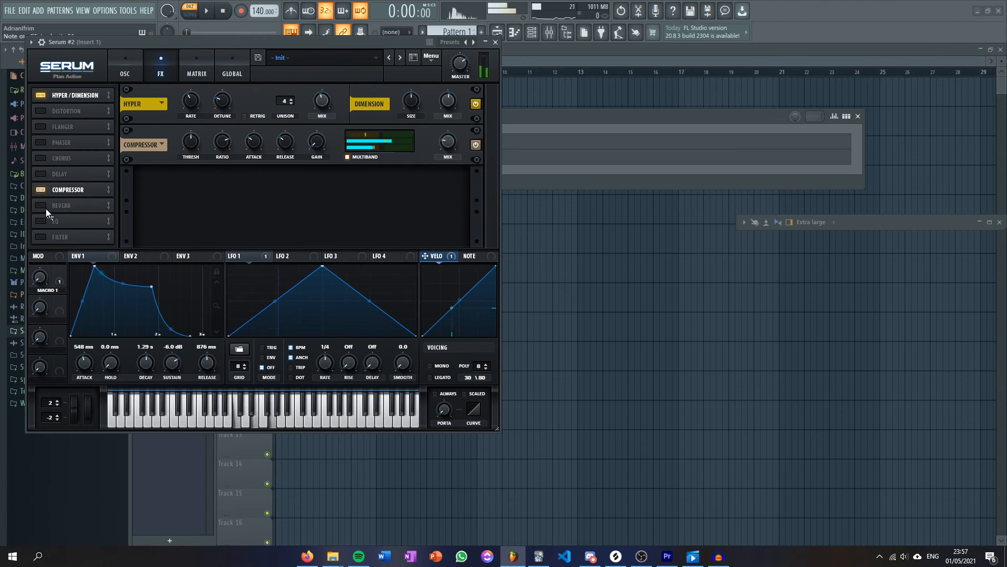
click(122, 58)
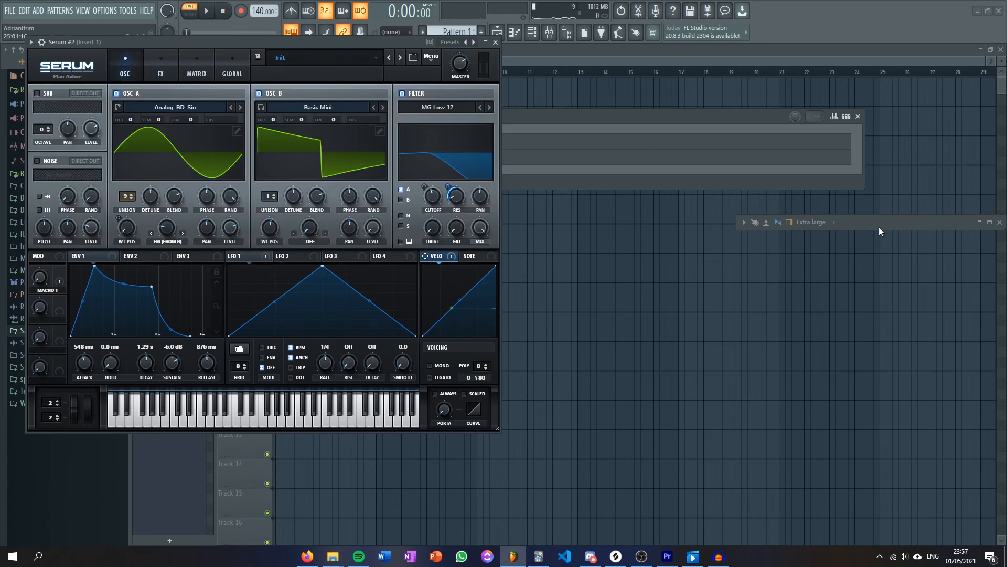
Restore the mixer and arrange it side by side with the Serum #2 window so both are fully visible.
key(F9)
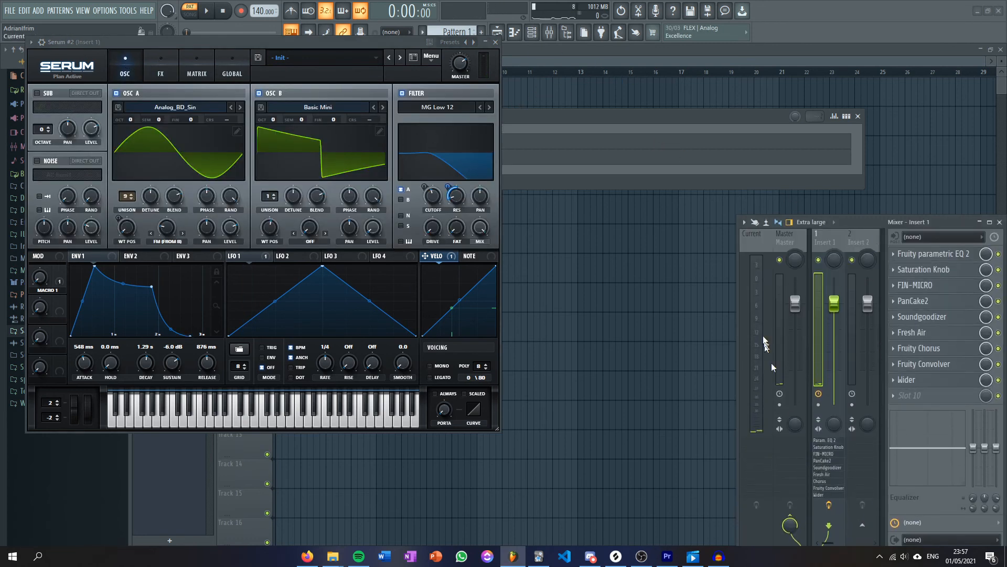
mouse_move(738, 225)
mouse_down()
mouse_move(573, 225)
mouse_move(722, 195)
mouse_move(882, 281)
mouse_move(682, 176)
mouse_move(729, 196)
mouse_move(730, 216)
mouse_up()
drag(791, 220, 798, 216)
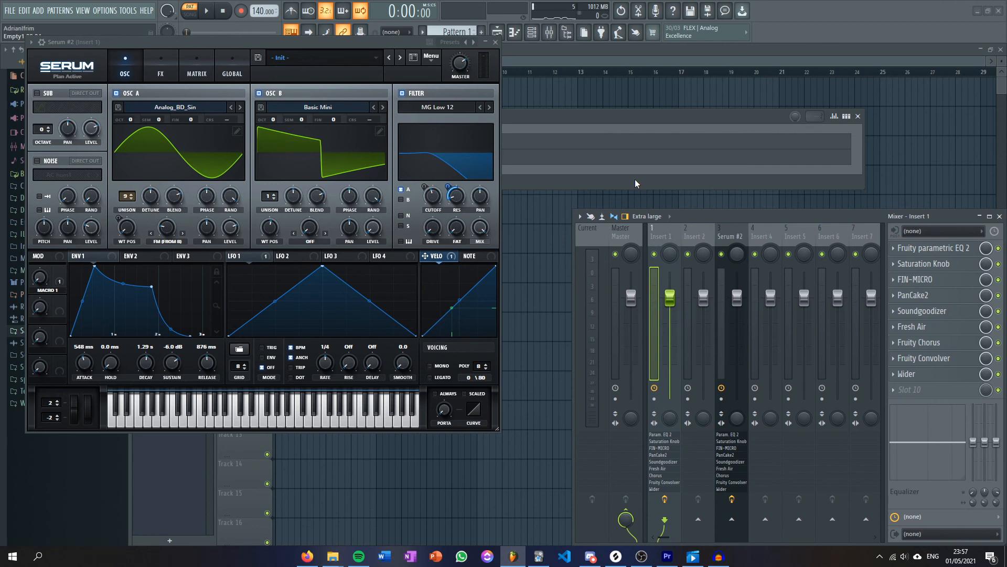
mouse_move(298, 51)
mouse_down()
mouse_move(306, 82)
mouse_move(344, 105)
mouse_move(435, 98)
mouse_move(297, 52)
mouse_up()
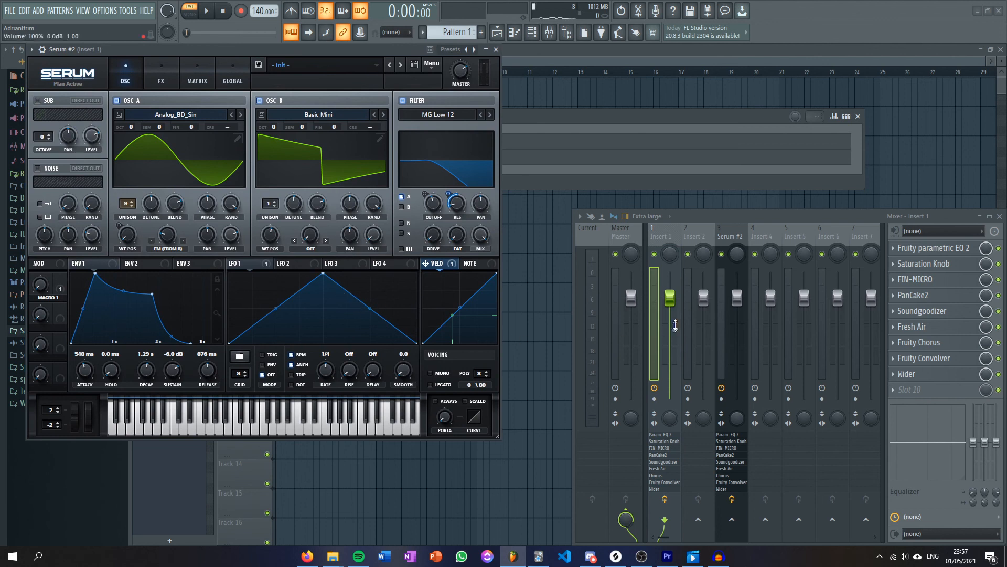
drag(358, 50, 344, 52)
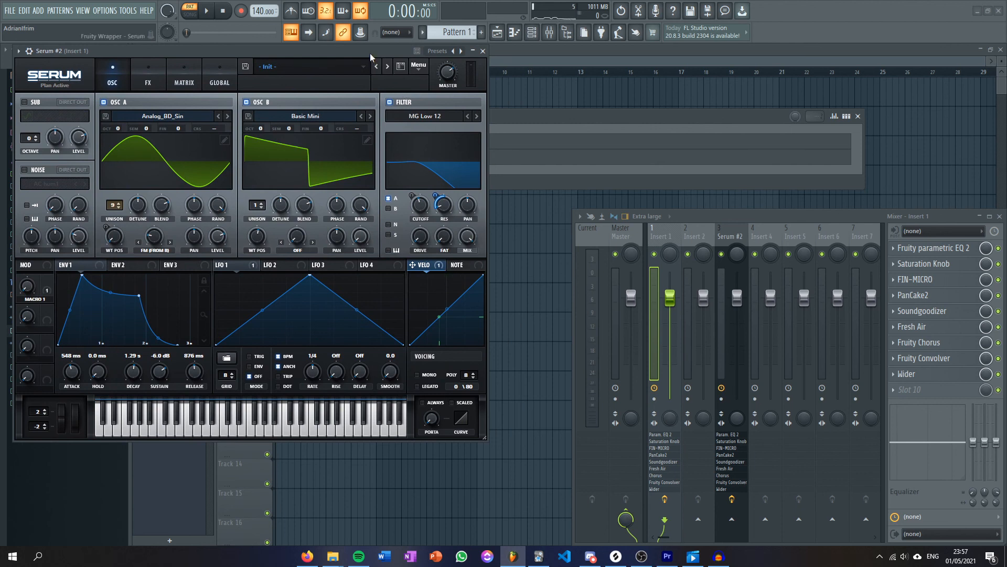
mouse_move(370, 52)
mouse_down()
mouse_move(376, 61)
mouse_move(378, 52)
mouse_up()
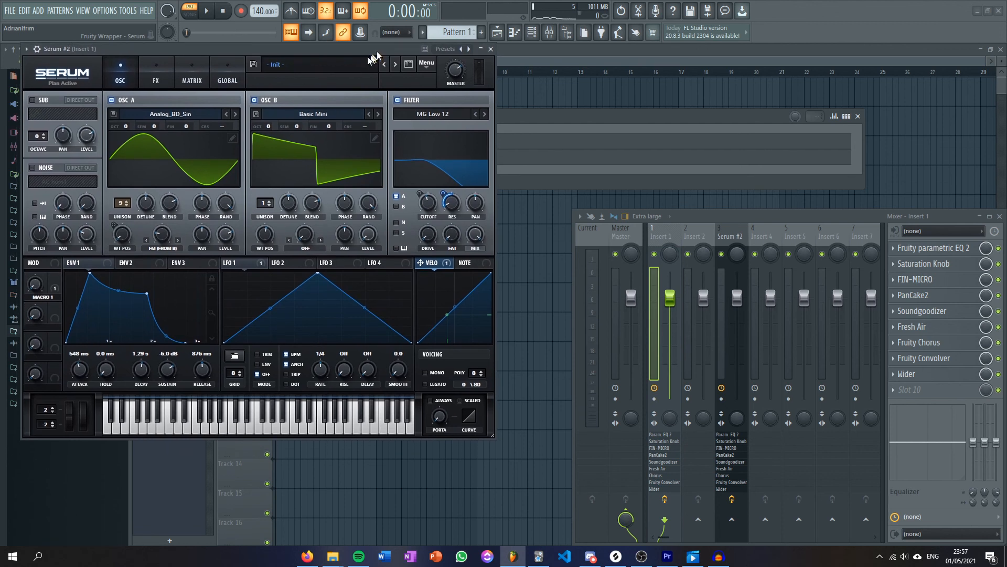